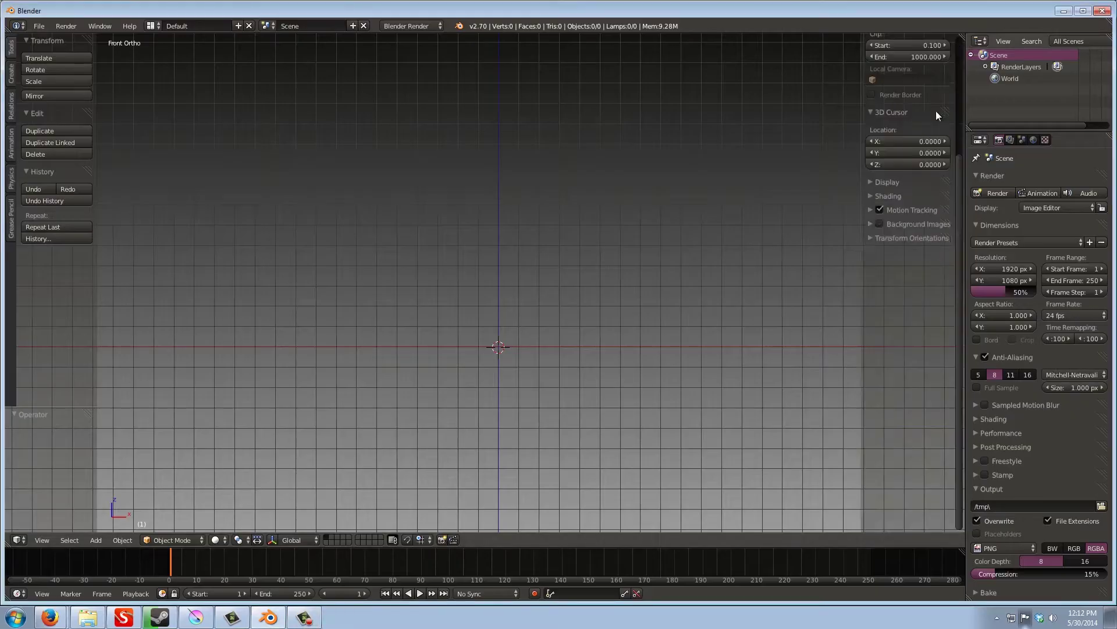
# Load Alligator.png from the assets folder as the front-view background image
pyautogui.click(914, 223)
pyautogui.click(908, 241)
pyautogui.click(908, 314)
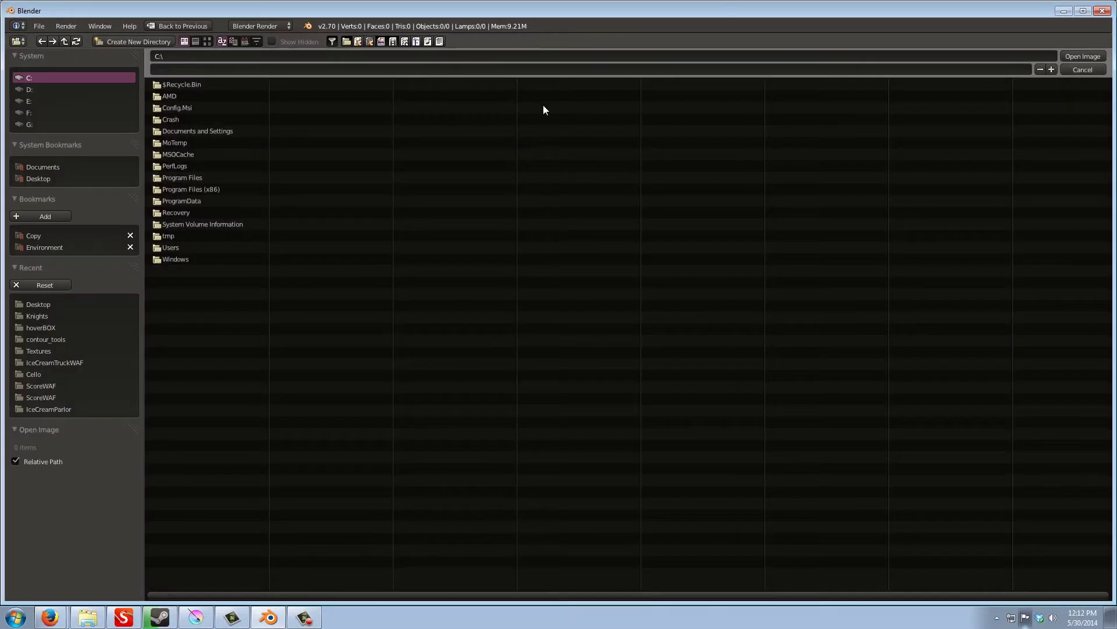
pyautogui.click(33, 235)
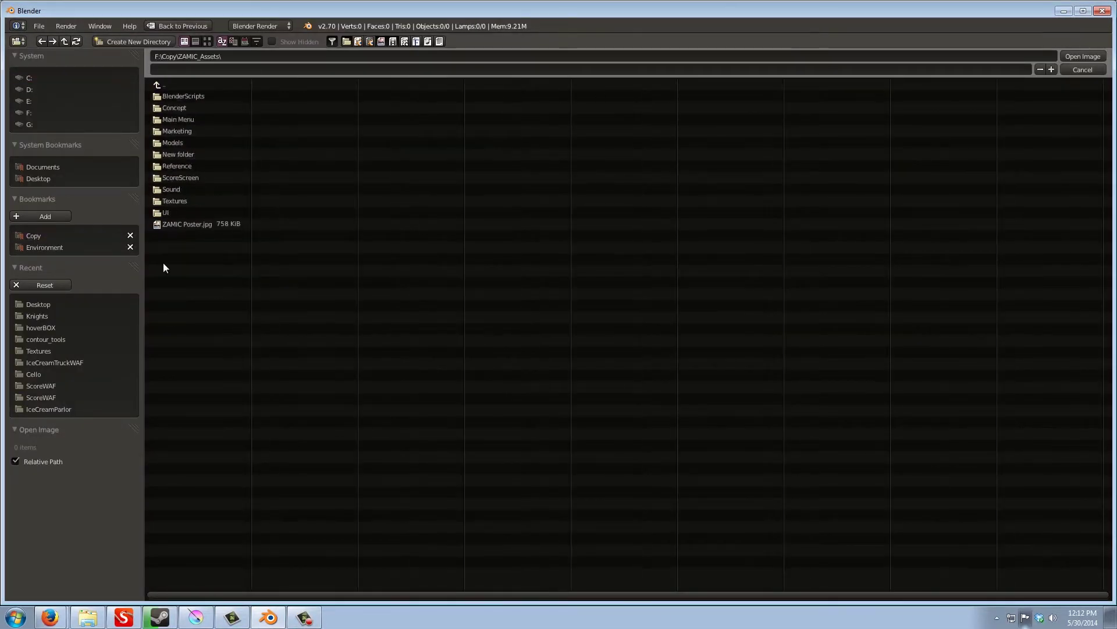
pyautogui.doubleClick(178, 97)
pyautogui.doubleClick(178, 95)
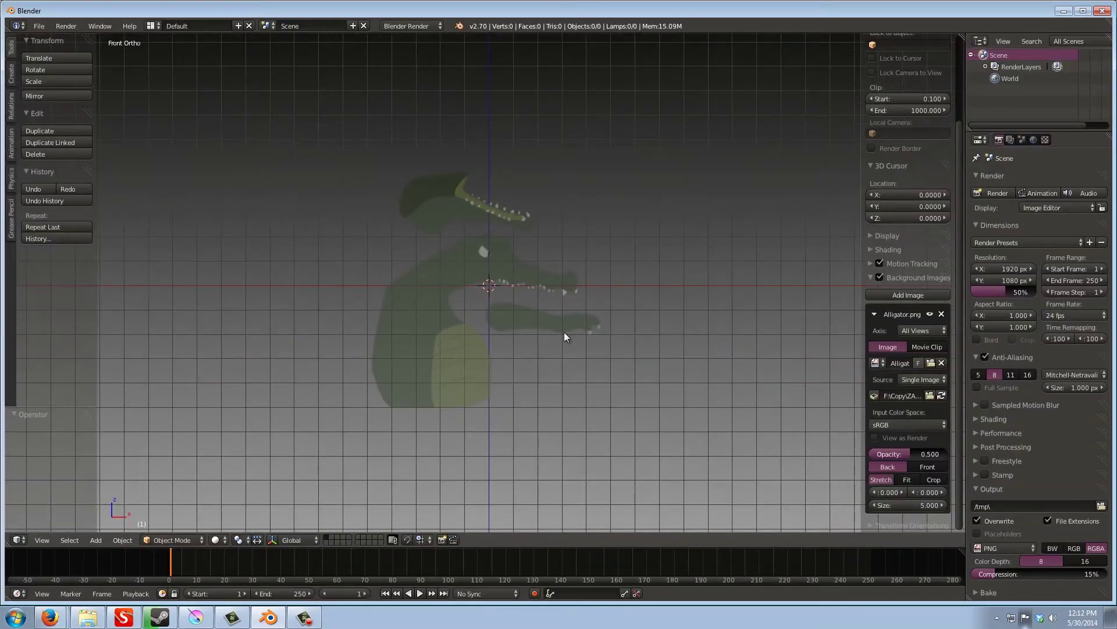
# Set the background image size to 1, then add a cube over it
pyautogui.moveTo(920, 492)
pyautogui.mouseDown()
pyautogui.moveTo(938, 488)
pyautogui.moveTo(908, 506)
pyautogui.moveTo(916, 494)
pyautogui.mouseUp()
pyautogui.scroll(3, 620, 325)
pyautogui.click(908, 505)
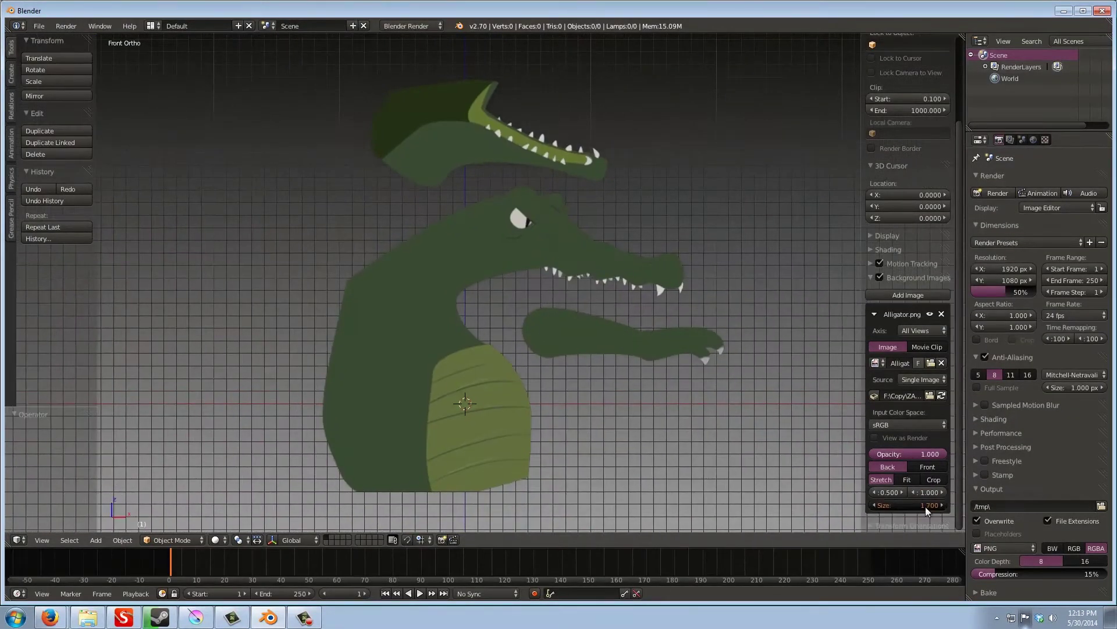
pyautogui.write('1')
pyautogui.press('Return')
pyautogui.hotkey('shift', 'a')
pyautogui.click(587, 407)
# Move the cube over the drawing, then delete it and add a plane instead
pyautogui.press('g')
pyautogui.click(361, 283)
pyautogui.scroll(2, 361, 282)
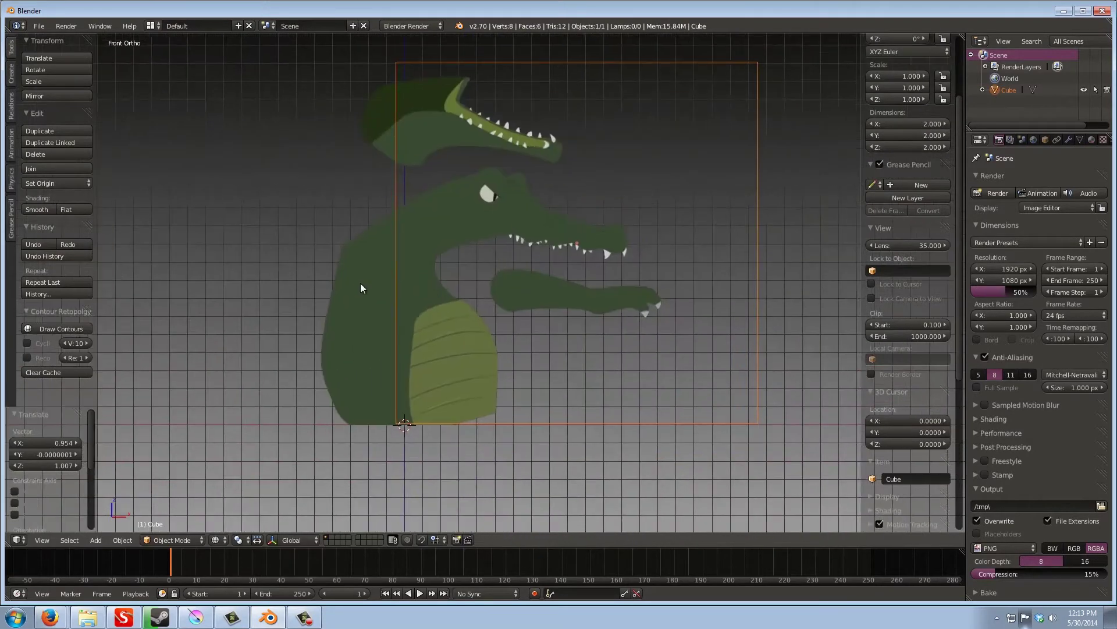
pyautogui.press('x')
pyautogui.click(699, 240)
pyautogui.hotkey('shift', 'a')
pyautogui.click(492, 320)
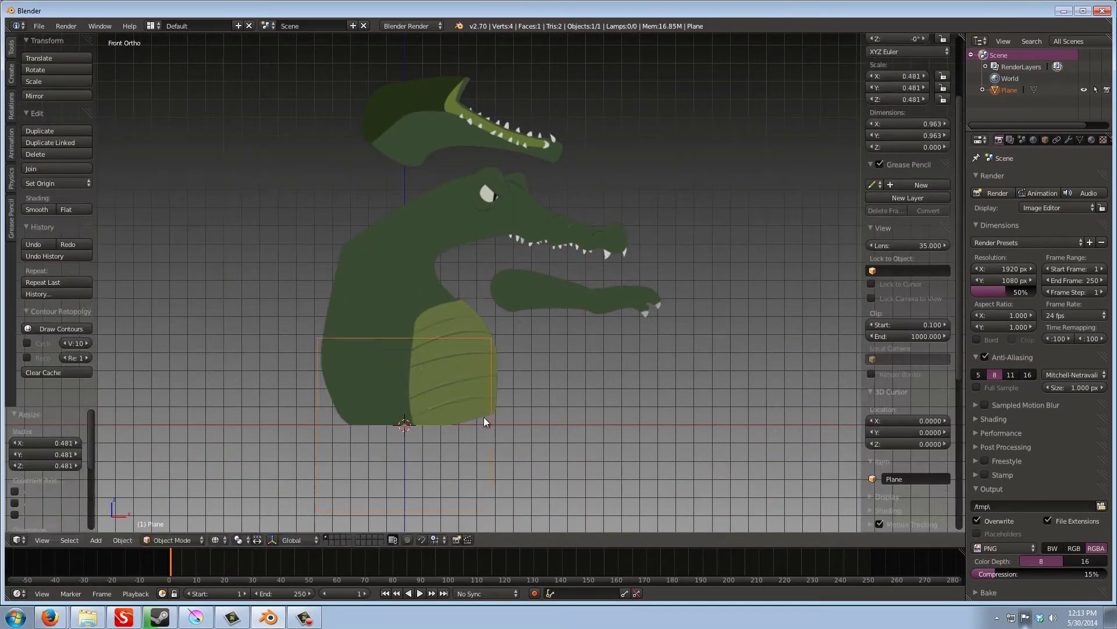
# In Edit Mode, drag the plane's corners toward the head and add a vertical loop cut
pyautogui.press('Tab')
pyautogui.rightClick(479, 260)
pyautogui.press('g')
pyautogui.click(666, 206)
pyautogui.rightClick(317, 237)
pyautogui.press('g')
pyautogui.hotkey('ctrl', 'r')
pyautogui.click(528, 240)
pyautogui.rightClick(528, 240)
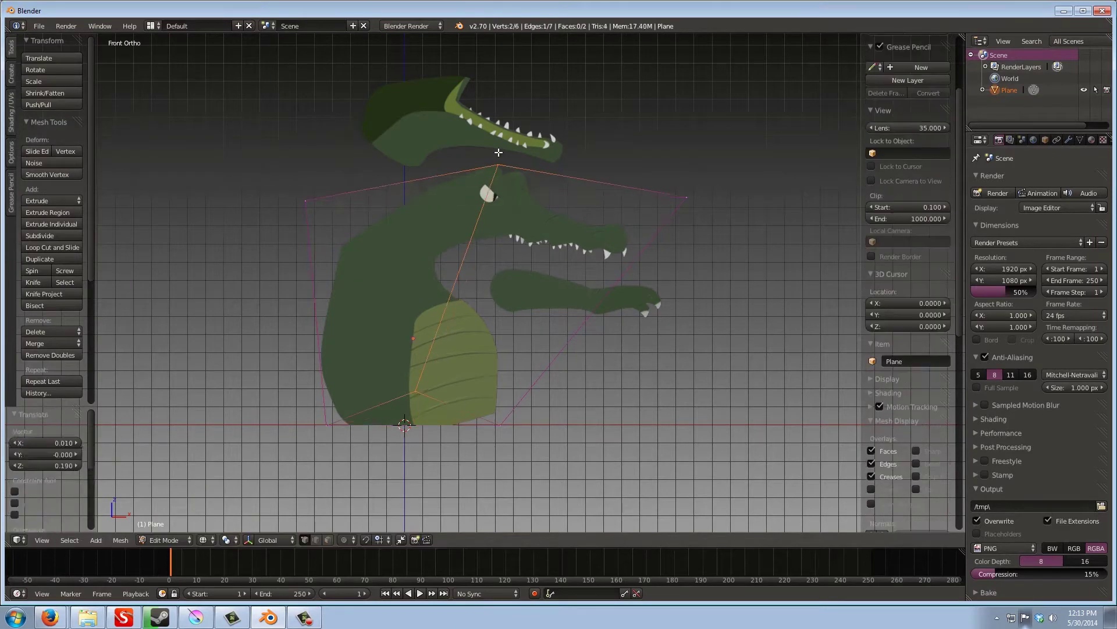
pyautogui.rightClick(496, 199)
pyautogui.press('g')
# Add a horizontal loop cut and snap outline vertices onto the body's edge
pyautogui.hotkey('ctrl', 'r')
pyautogui.click(555, 324)
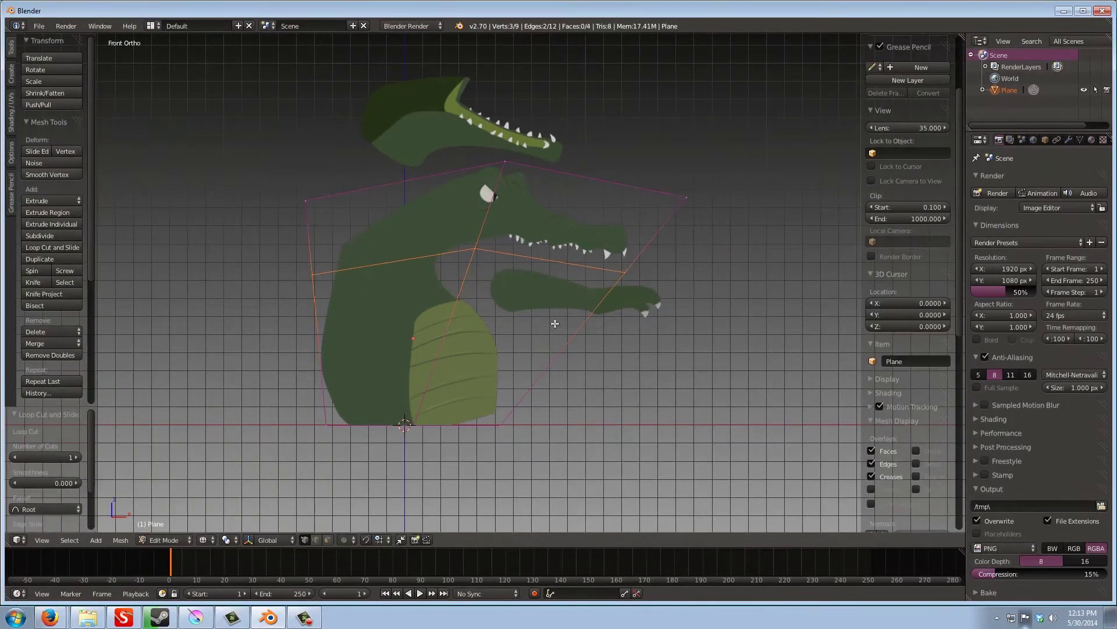
pyautogui.rightClick(454, 315)
pyautogui.press('g')
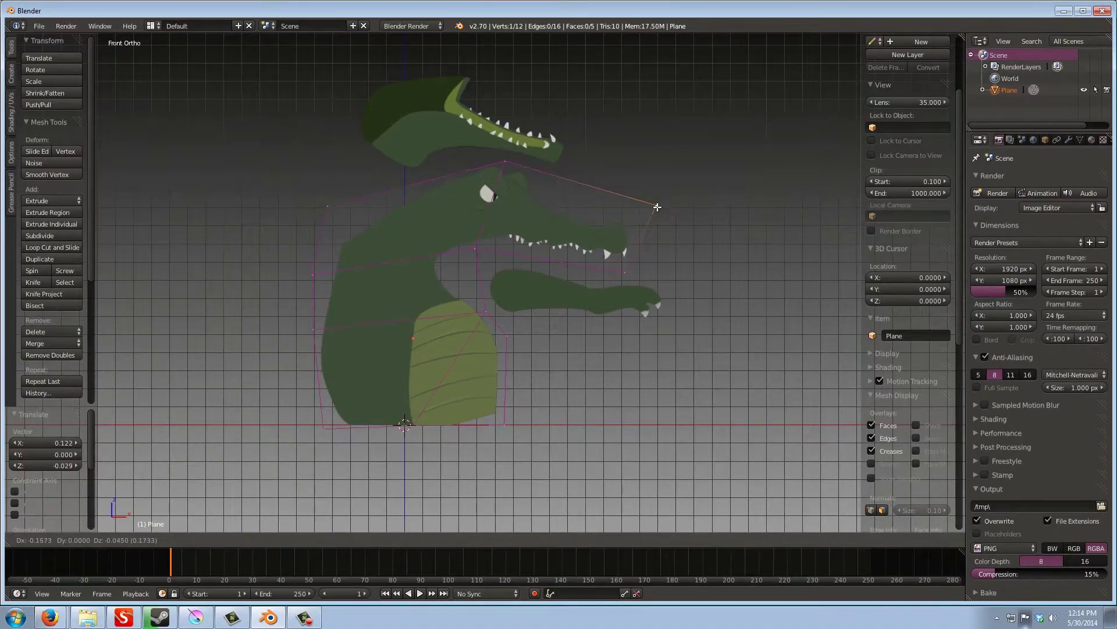
pyautogui.press('Tab')
pyautogui.hotkey('shift', 'a')
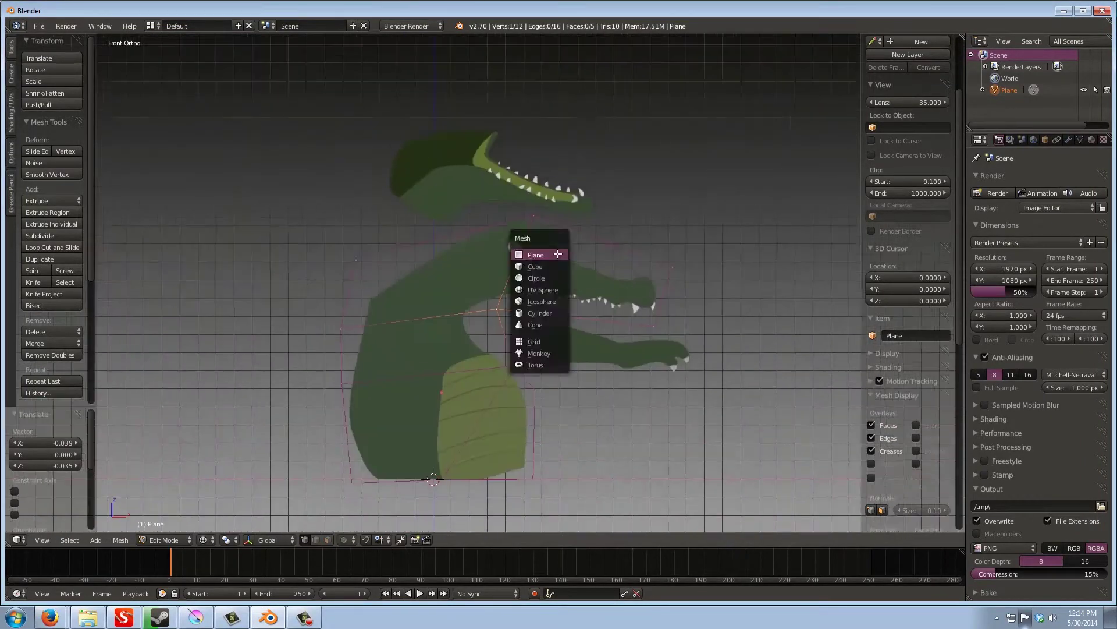
# Add a new plane, scaled down and moved over the upper jaw
pyautogui.click(460, 220)
pyautogui.press('g')
pyautogui.click(463, 197)
pyautogui.press('Tab')
pyautogui.press('s')
pyautogui.click(454, 204)
pyautogui.scroll(2, 454, 233)
pyautogui.press('g')
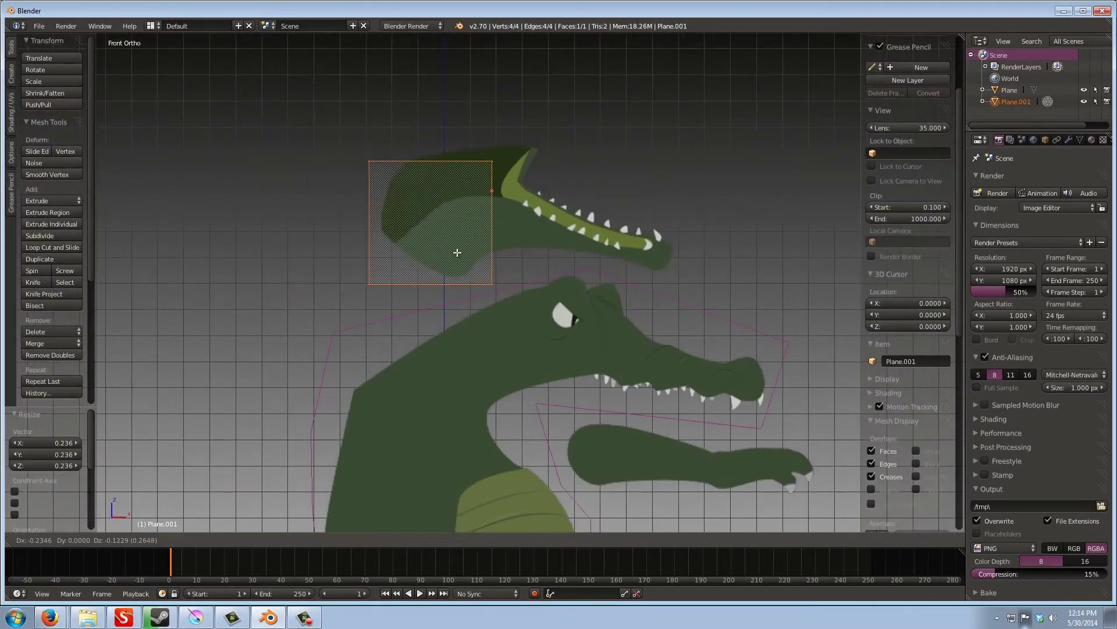
pyautogui.click(664, 278)
# Loop-cut the jaw plane vertically and horizontally and fit its vertices to the jaw outline
pyautogui.hotkey('ctrl', 'r')
pyautogui.click(528, 233)
pyautogui.rightClick(527, 269)
pyautogui.press('g')
pyautogui.hotkey('ctrl', 'r')
pyautogui.click(386, 222)
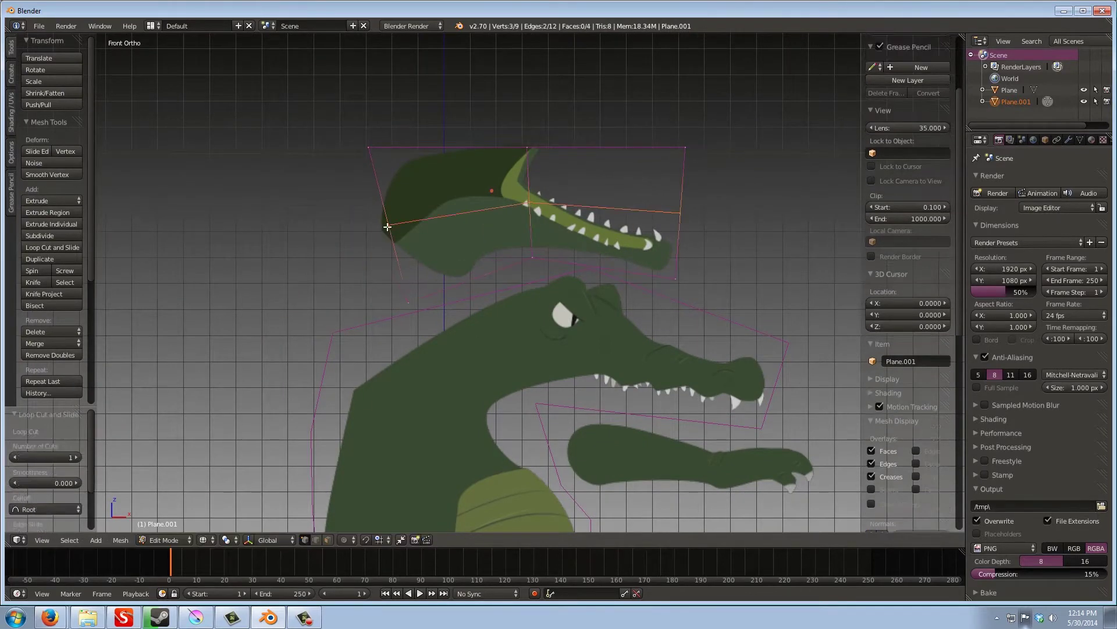
pyautogui.rightClick(527, 148)
pyautogui.press('g')
pyautogui.click(583, 140)
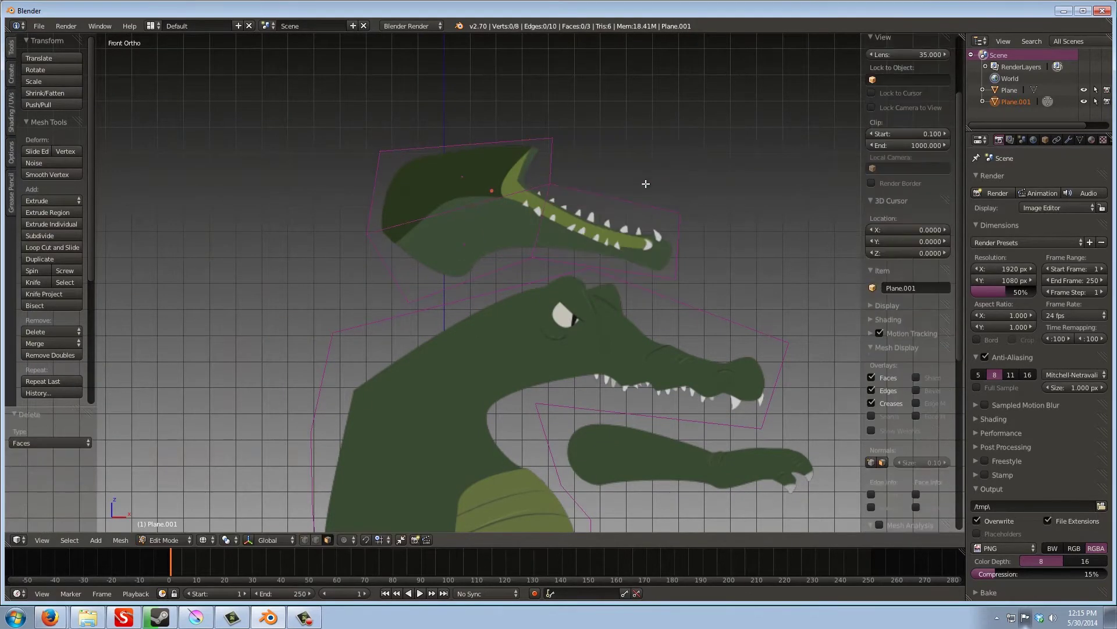
# Scale a plane down over the arm and move a corner onto its outline
pyautogui.press('Tab')
pyautogui.keyDown('shift'); pyautogui.moveTo(644, 180); pyautogui.dragTo(616, 267, button='middle'); pyautogui.keyUp('shift')
pyautogui.press('s')
pyautogui.click(673, 263)
pyautogui.scroll(2, 641, 315)
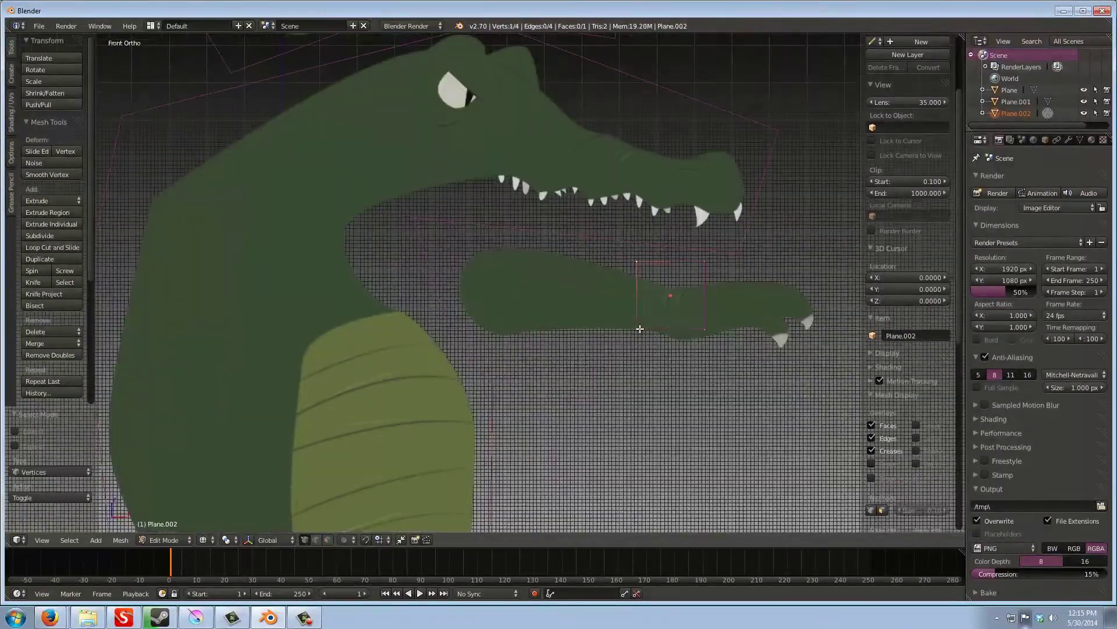
pyautogui.rightClick(818, 280)
pyautogui.press('g')
pyautogui.click(823, 280)
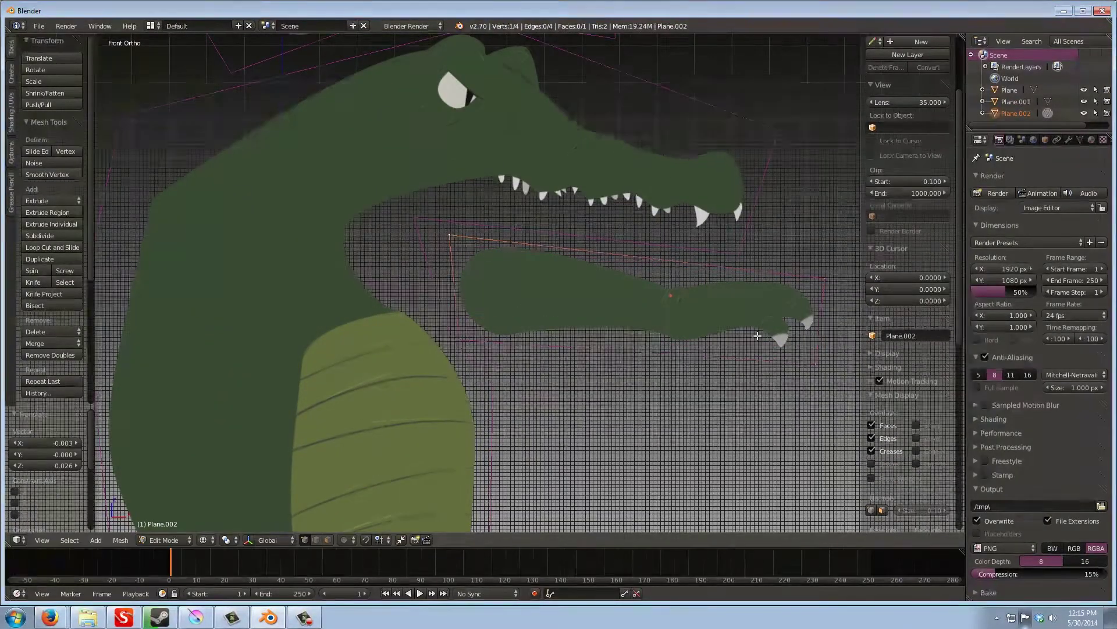
# Move the arm plane's remaining vertices onto the forearm outline
pyautogui.scroll(-2, 826, 294)
pyautogui.keyDown('shift'); pyautogui.rightClick(671, 332); pyautogui.keyUp('shift')
pyautogui.press('g')
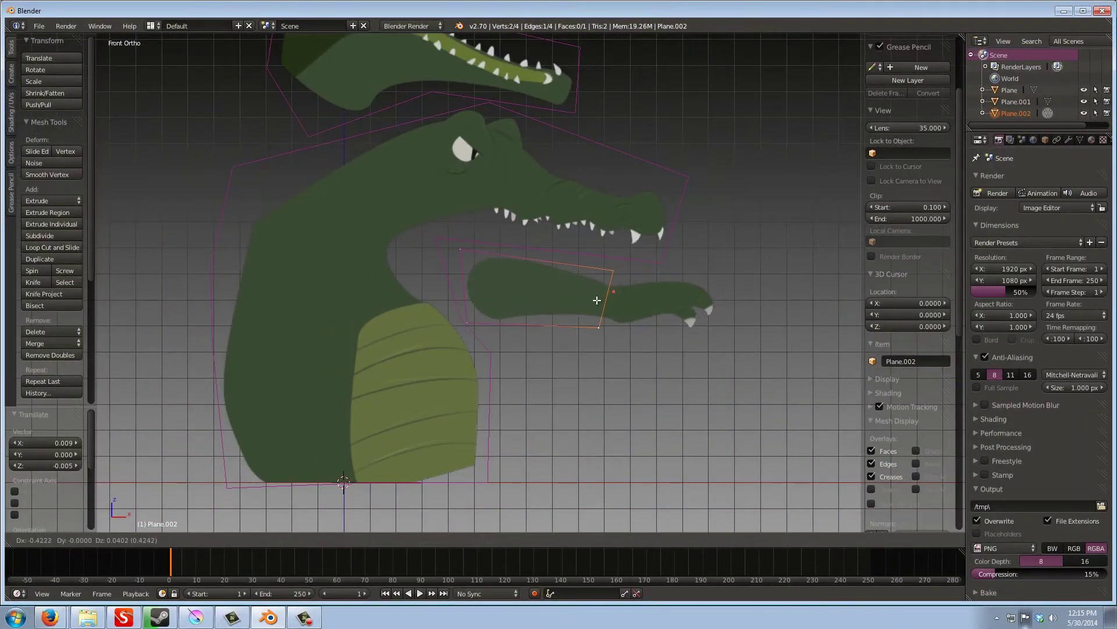
pyautogui.click(597, 300)
pyautogui.scroll(2, 390, 218)
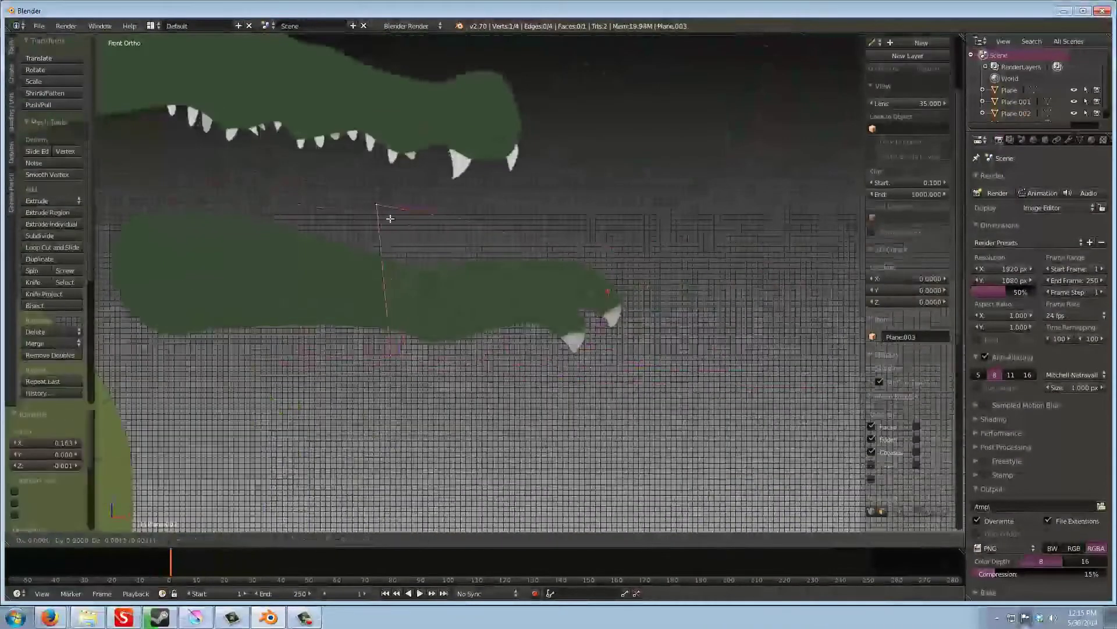
pyautogui.click(580, 358)
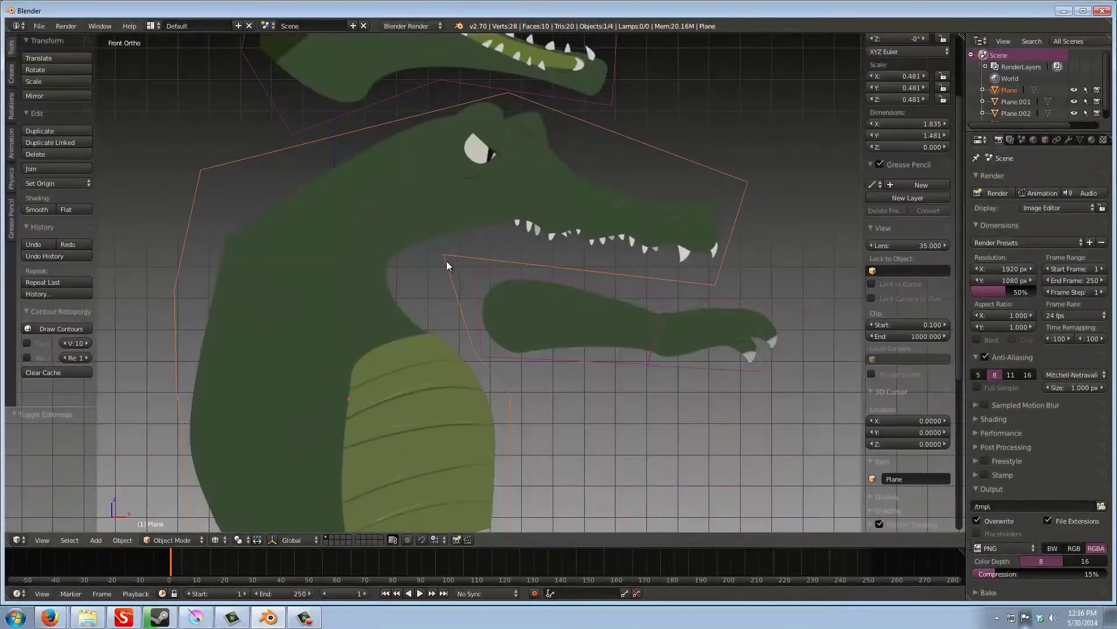
# In face select mode, separate the head faces into their own object
pyautogui.scroll(2, 536, 211)
pyautogui.hotkey('ctrl', 'Tab')
pyautogui.click(536, 211)
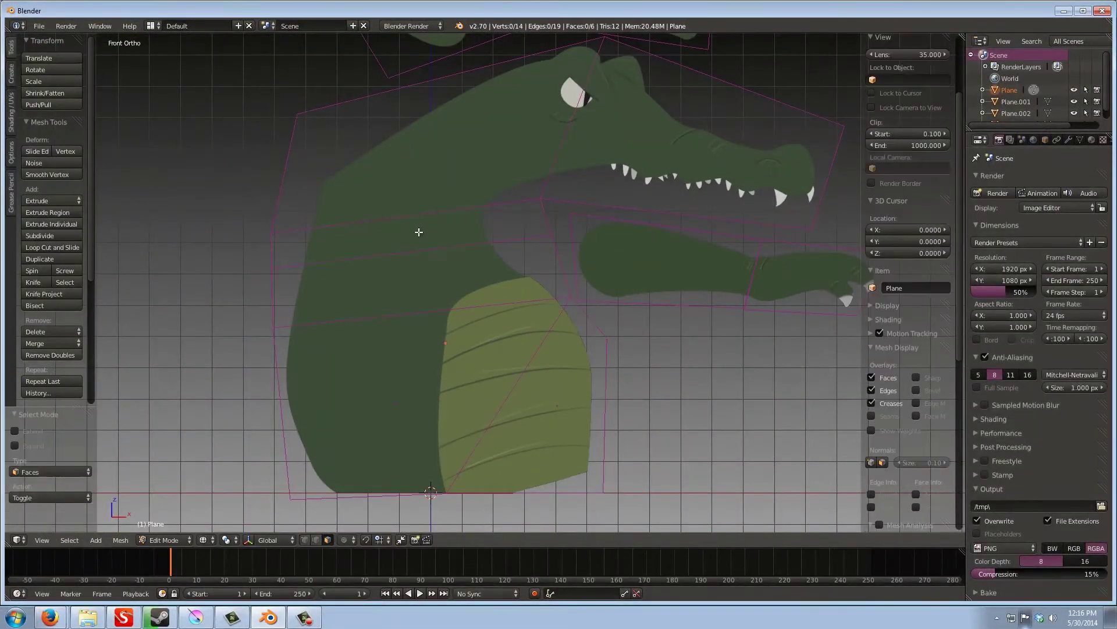
pyautogui.press('p')
pyautogui.click(684, 155)
pyautogui.press('Tab')
pyautogui.rightClick(412, 214)
pyautogui.press('Tab')
# Adjust a vertex, then join all planes into Plane.001 and enter Edit Mode
pyautogui.hotkey('ctrl', 'Tab')
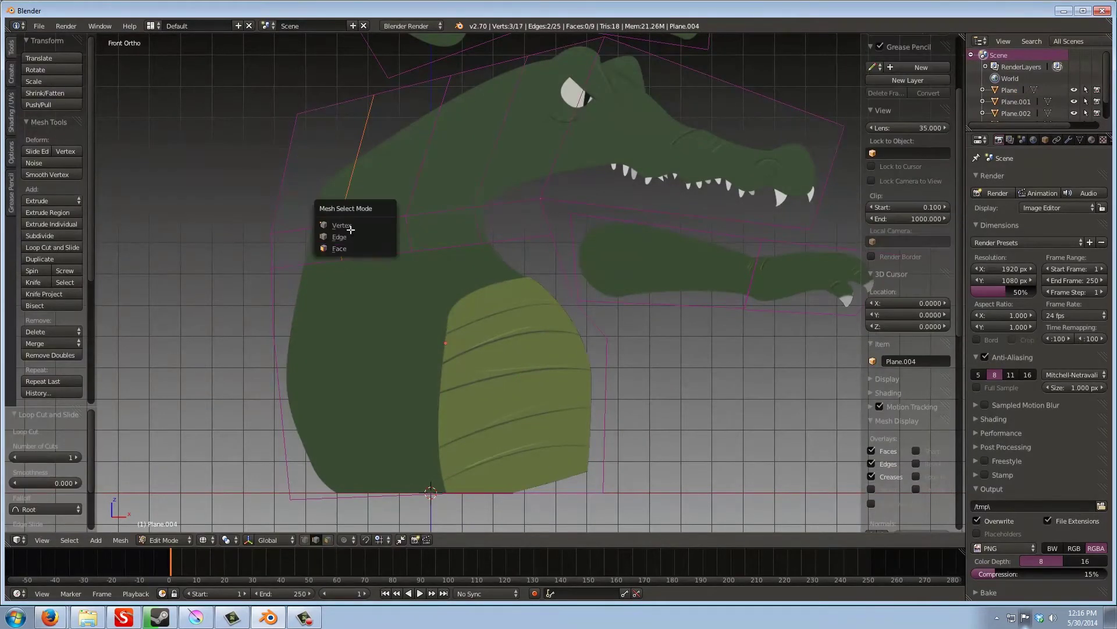
pyautogui.click(365, 234)
pyautogui.press('g')
pyautogui.press('Tab')
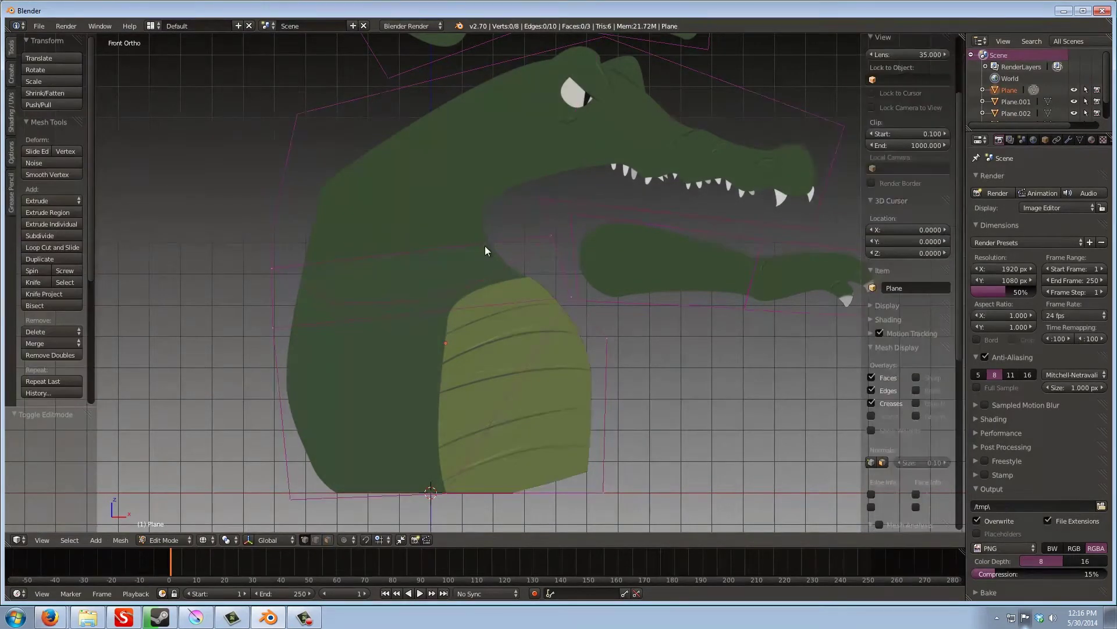
pyautogui.scroll(-2, 508, 236)
pyautogui.hotkey('ctrl', 'j')
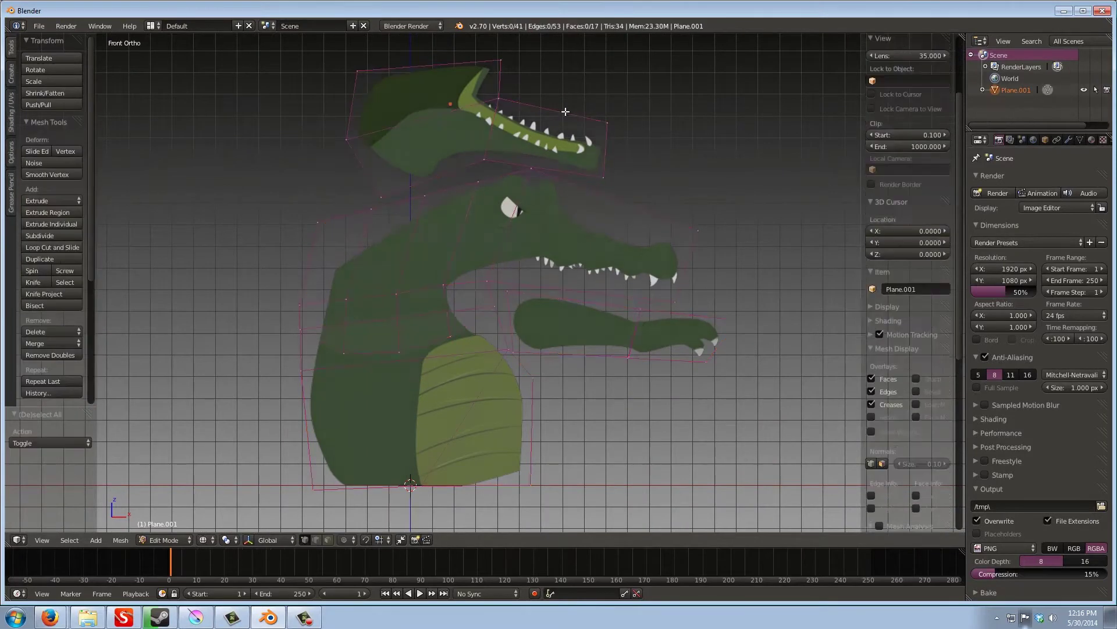
pyautogui.press('Tab')
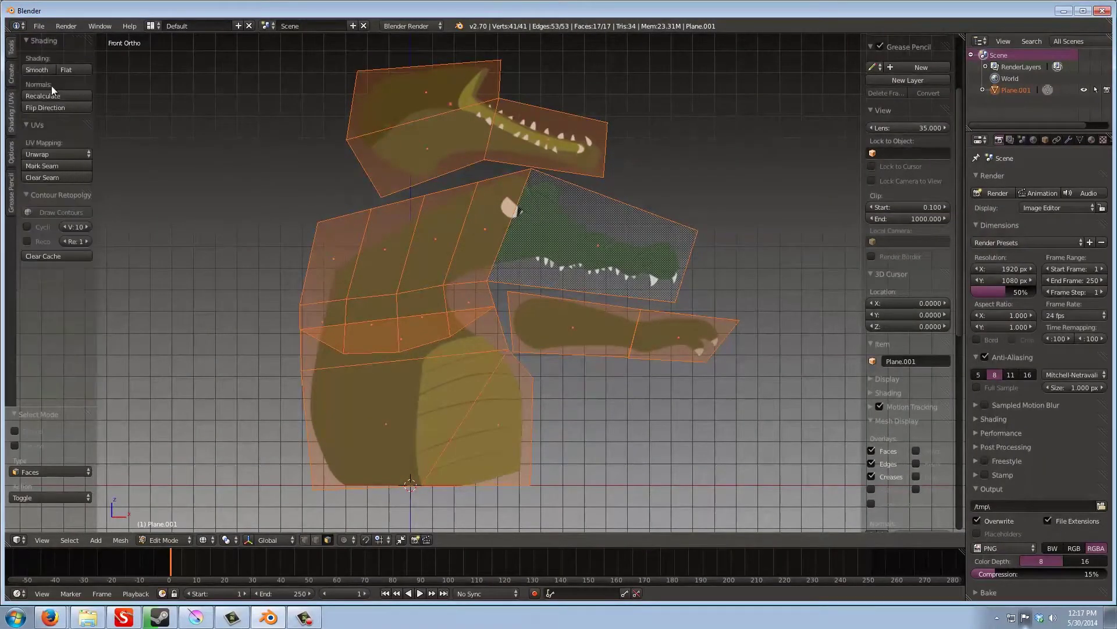
# Unwrap the mesh with Project From View and switch to the UV Editing layout
pyautogui.press('u')
pyautogui.click(473, 249)
pyautogui.click(153, 26)
pyautogui.click(175, 113)
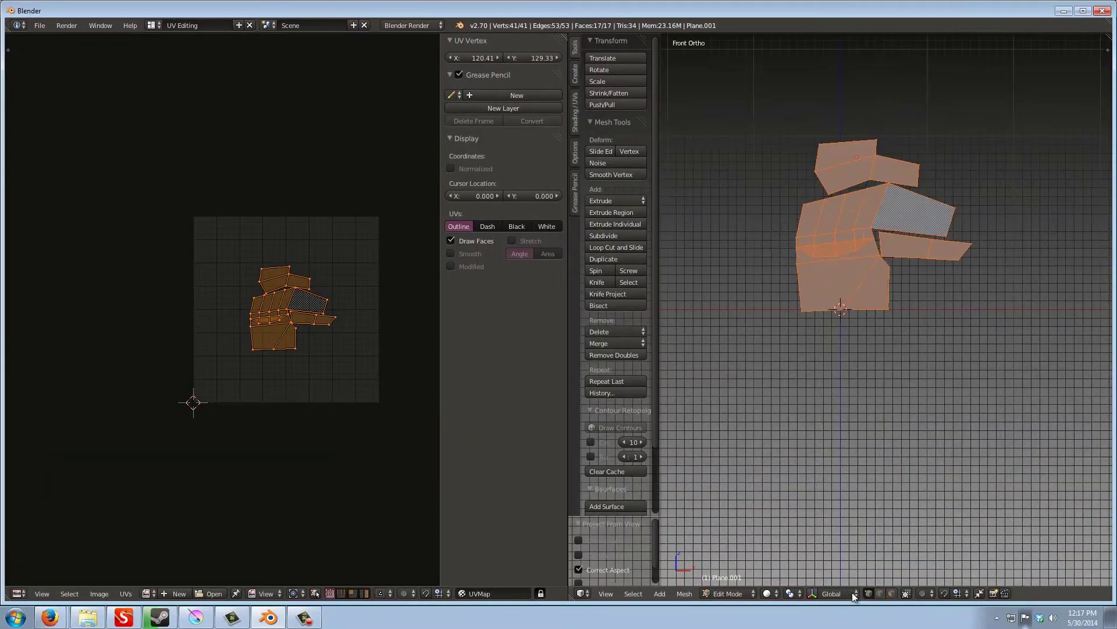
pyautogui.scroll(3, 844, 408)
pyautogui.scroll(4, 351, 290)
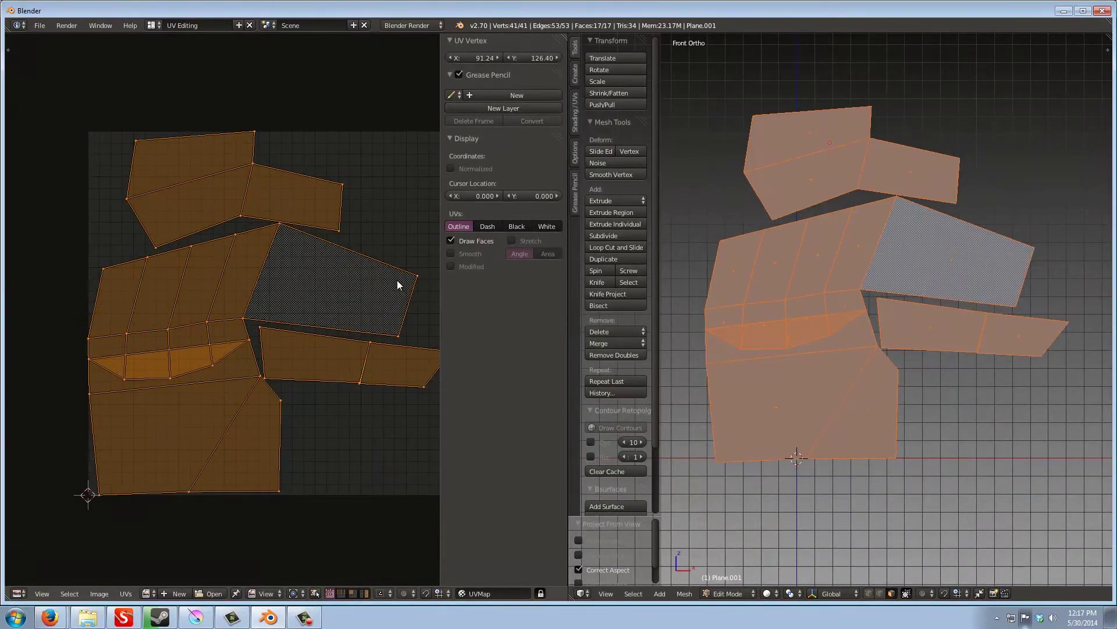
# Split off a Properties editor on the right and create a new material
pyautogui.press('Tab')
pyautogui.moveTo(1107, 50); pyautogui.dragTo(937, 401)
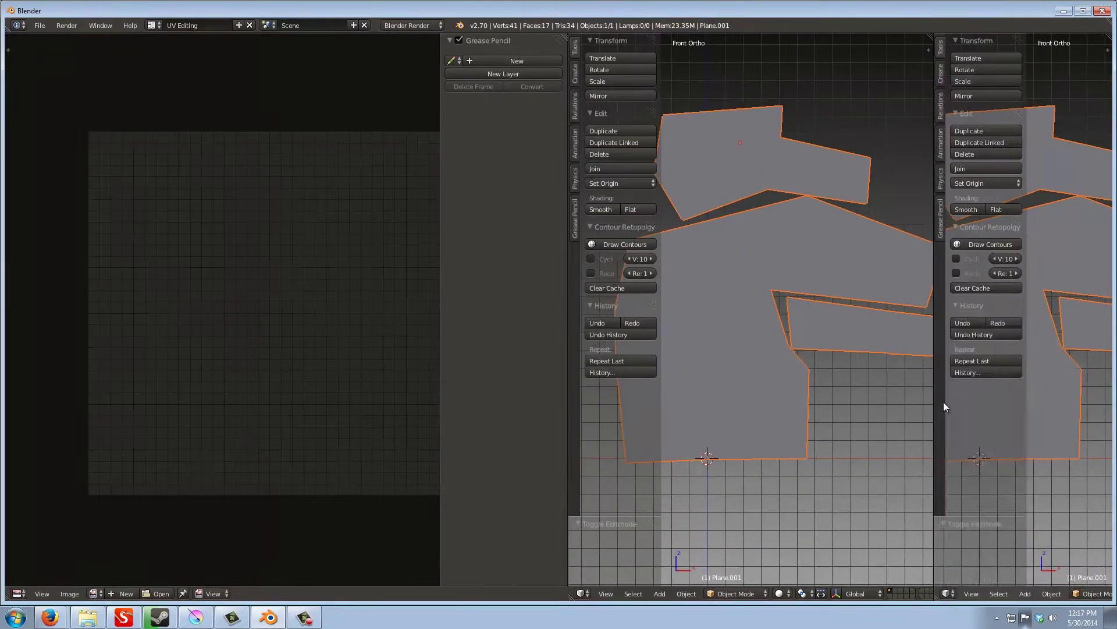
pyautogui.click(948, 593)
pyautogui.click(971, 419)
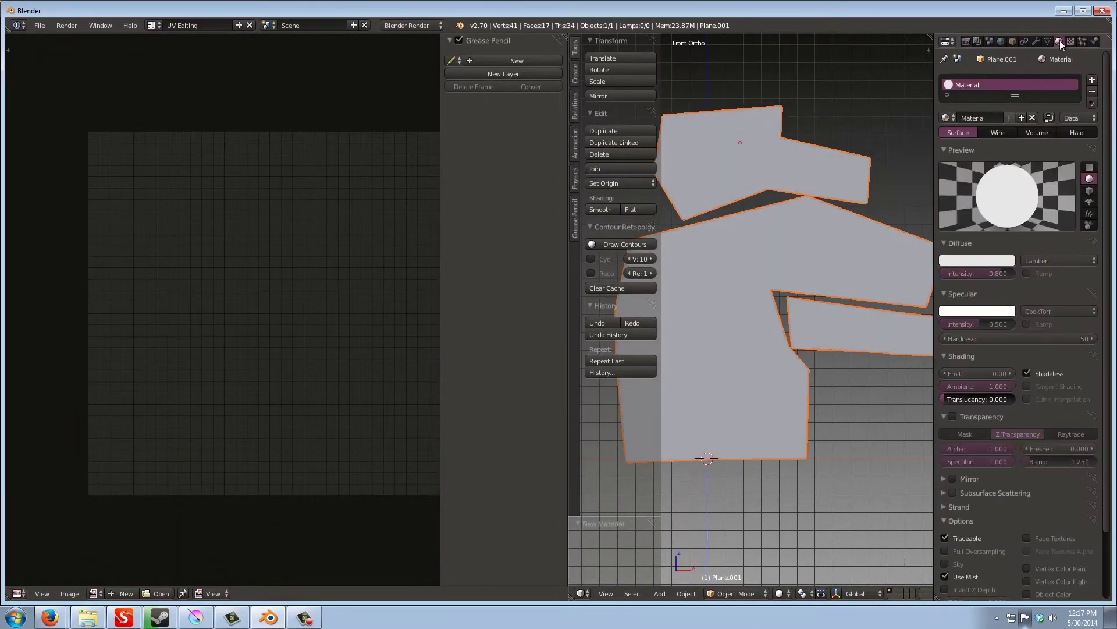
pyautogui.click(1070, 41)
# Add an image texture using Alligator.png from the assets folder
pyautogui.click(1036, 187)
pyautogui.click(1014, 266)
pyautogui.click(1028, 355)
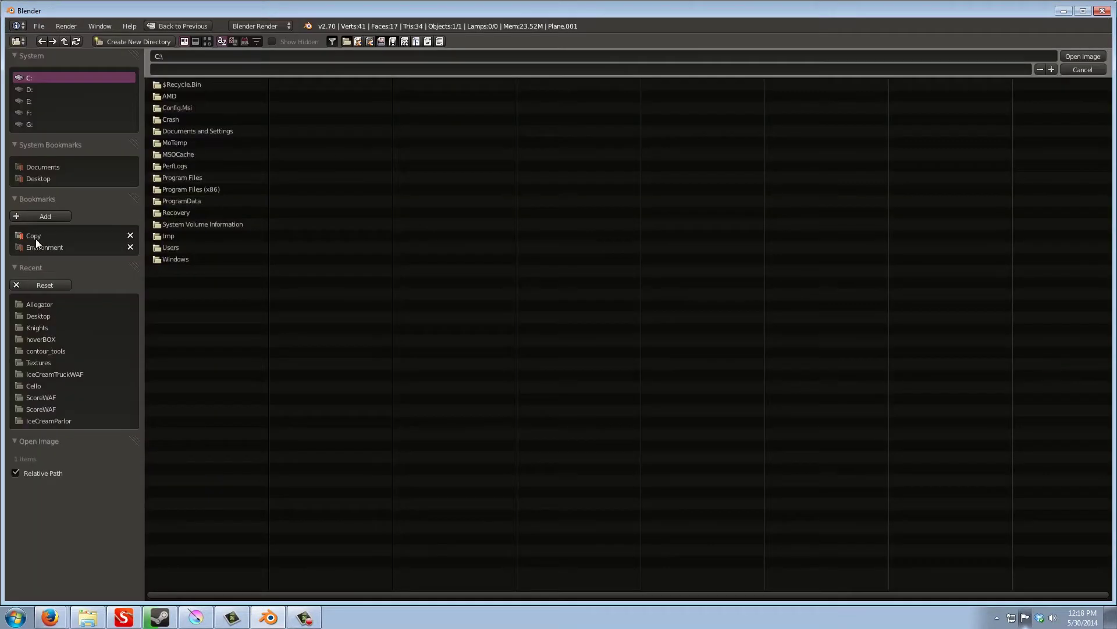
pyautogui.click(36, 235)
pyautogui.doubleClick(825, 232)
# Switch the viewport to textured shading with GLSL display
pyautogui.hotkey('alt', 'z')
pyautogui.press('n')
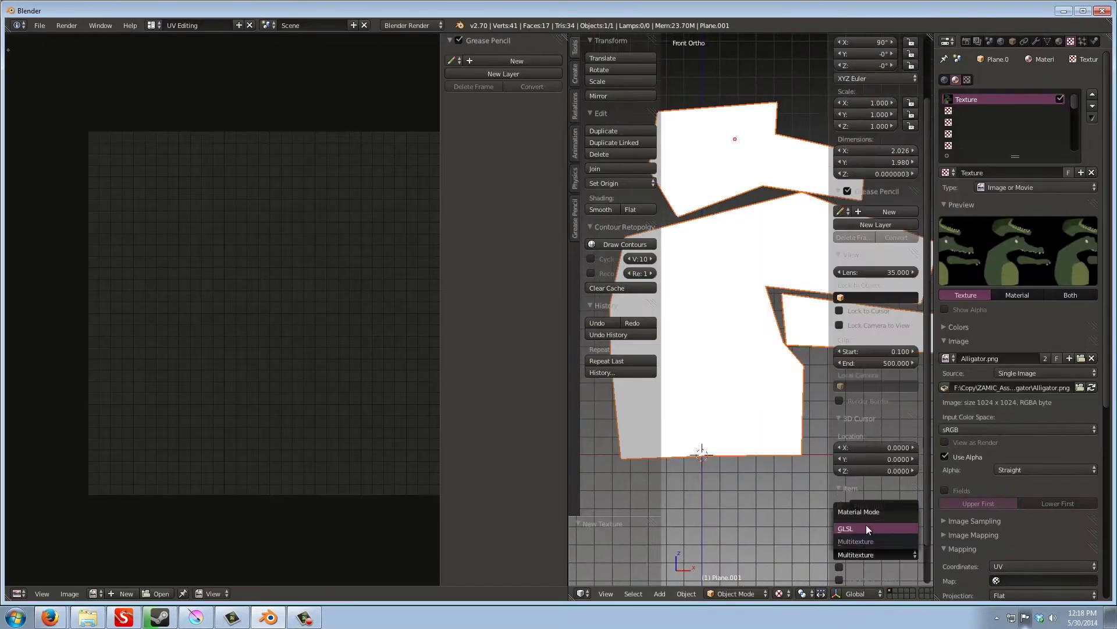
pyautogui.click(873, 515)
pyautogui.press('n')
pyautogui.scroll(-2, 838, 299)
pyautogui.scroll(-8, 982, 480)
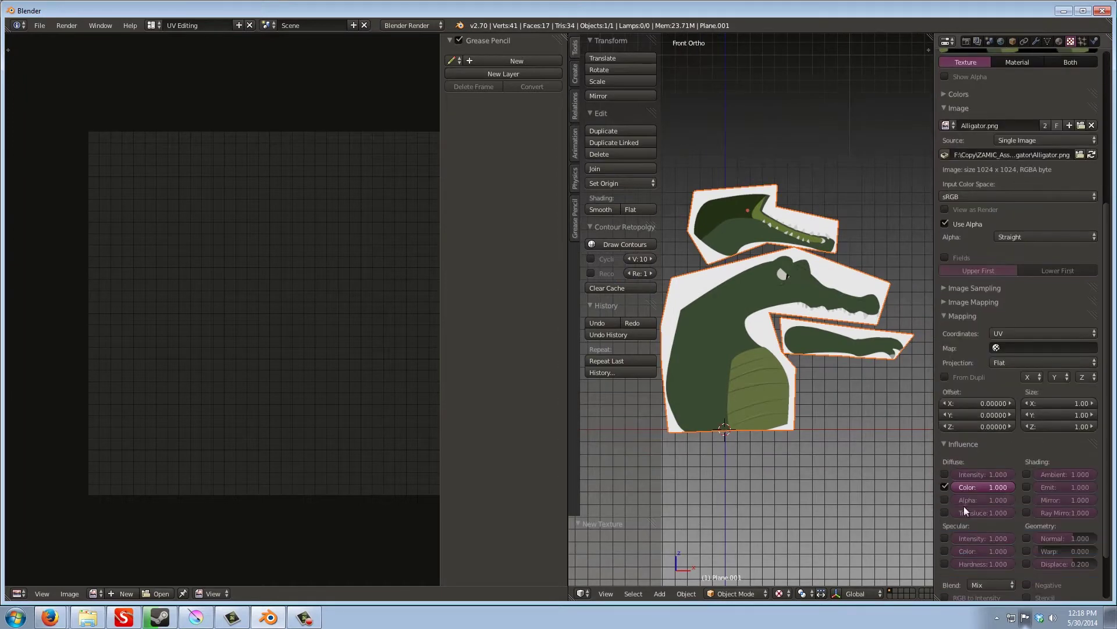
# Enable the texture's Alpha influence and set the material alpha to 0
pyautogui.click(944, 437)
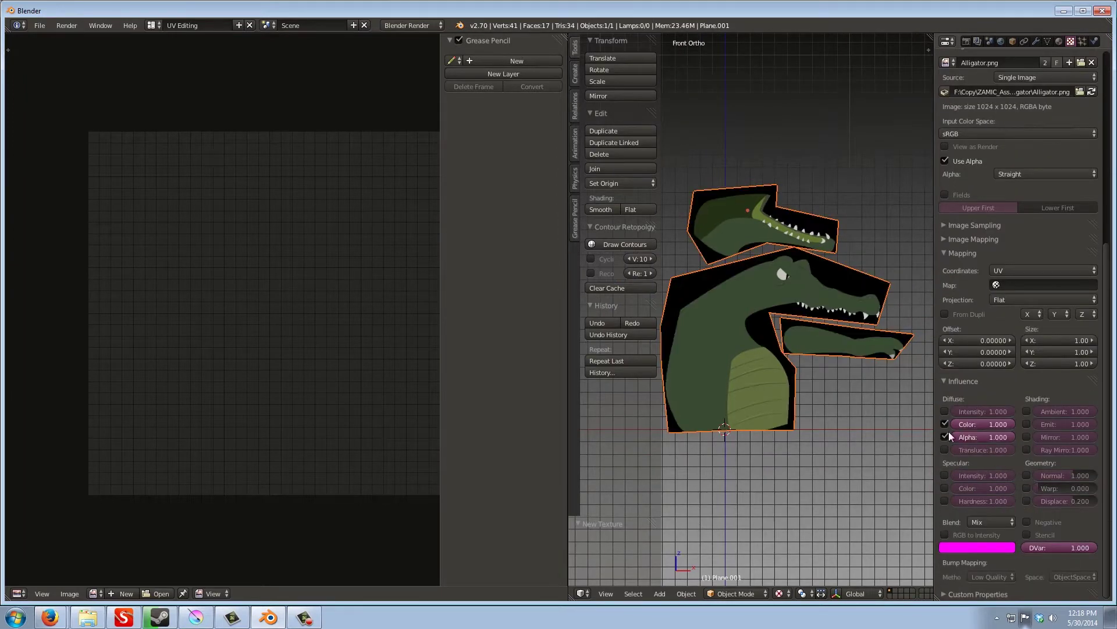
pyautogui.click(1059, 41)
pyautogui.moveTo(1002, 450); pyautogui.dragTo(923, 447)
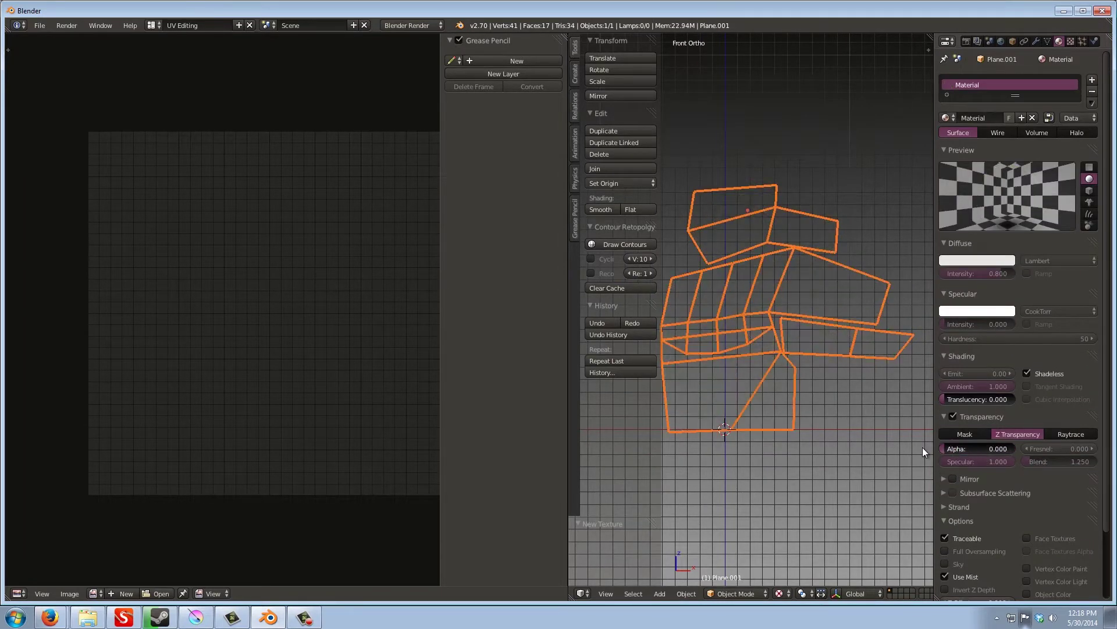
pyautogui.click(1070, 41)
pyautogui.scroll(3, 878, 403)
pyautogui.press('Tab')
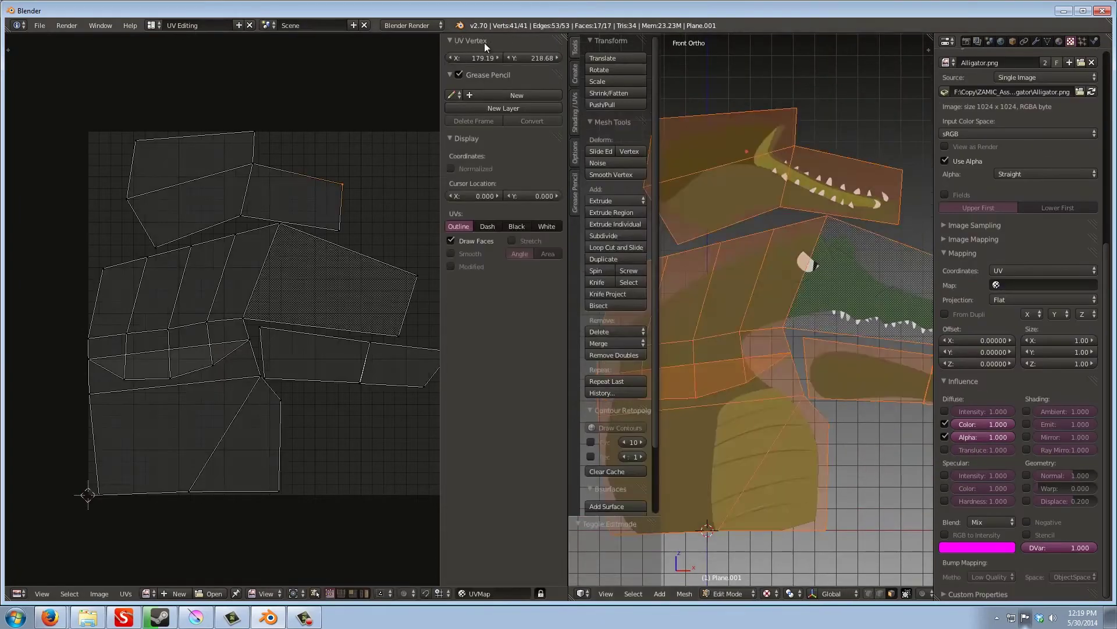
pyautogui.click(152, 26)
# Switch to the Default layout and separate the alligator mesh into loose-part planes
pyautogui.click(174, 78)
pyautogui.press('Tab')
pyautogui.hotkey('ctrl', 'z')
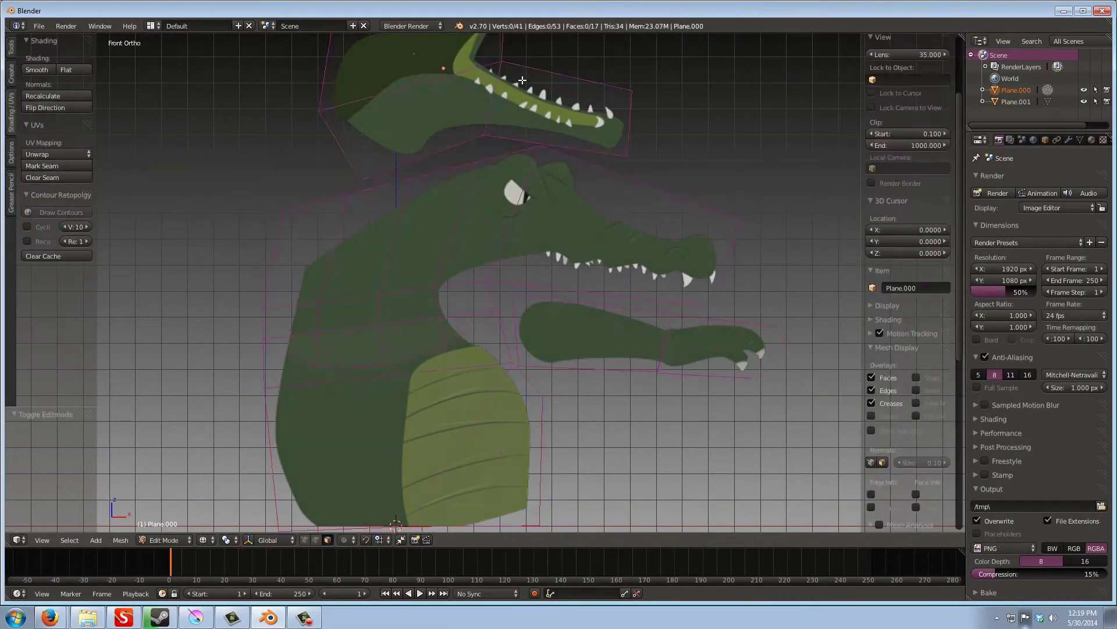
pyautogui.hotkey('ctrl', 'z')
pyautogui.hotkey('ctrl', 'z')
# Offset the jaw and arm pieces forward along Y so the planes layer in depth
pyautogui.press('g')
pyautogui.click(630, 414)
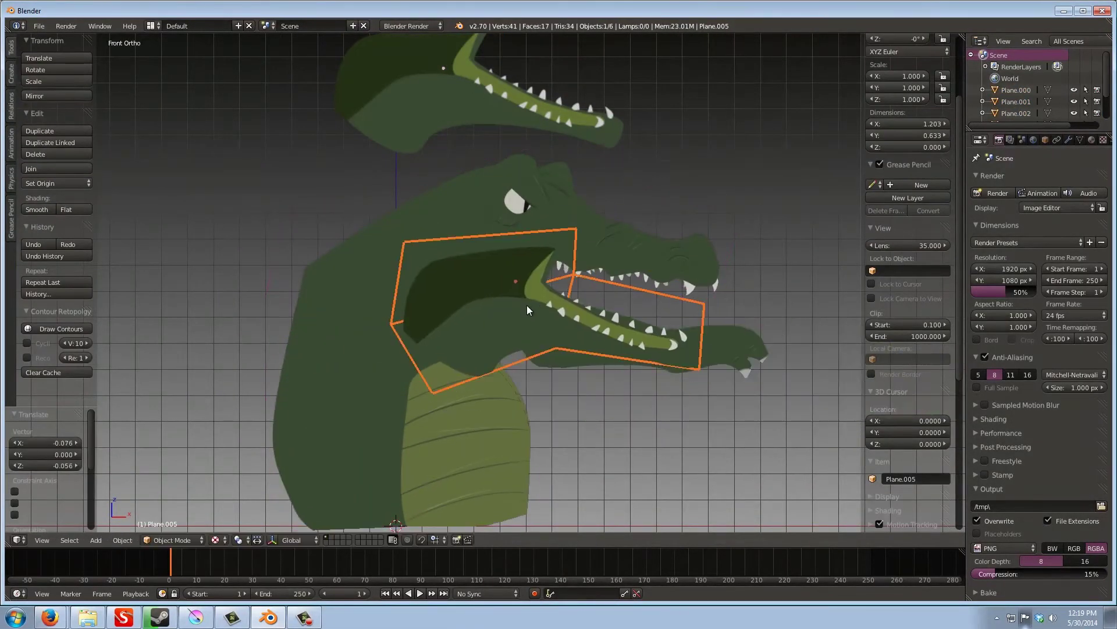
pyautogui.scroll(-5, 908, 349)
pyautogui.moveTo(582, 326); pyautogui.dragTo(741, 324, button='middle')
pyautogui.press('g')
pyautogui.press('y')
pyautogui.click(471, 336)
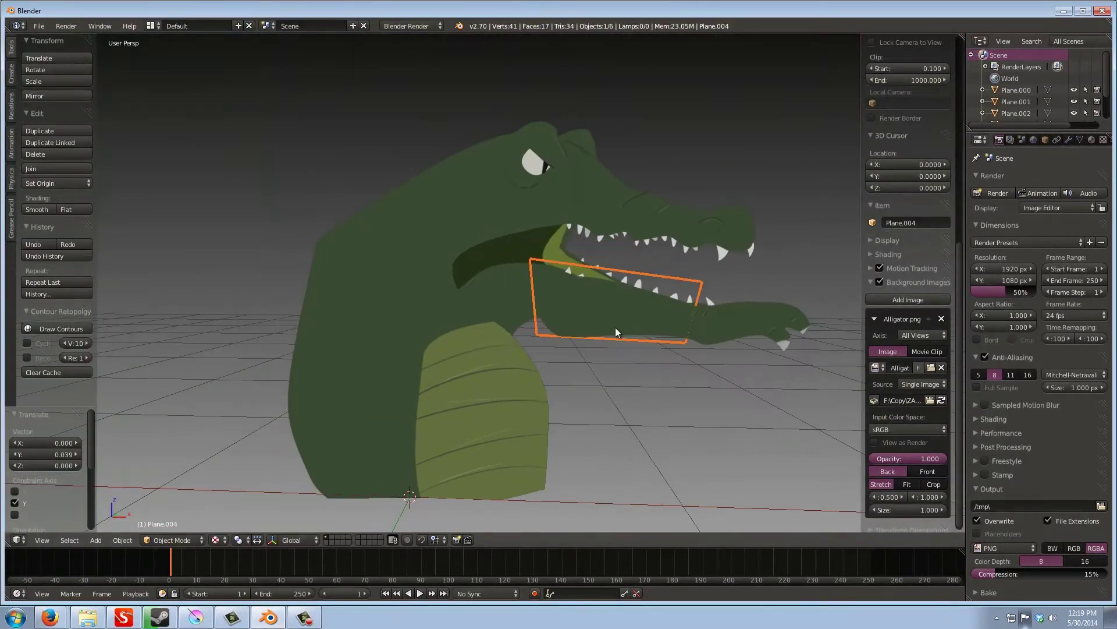
pyautogui.press('KP_3')
pyautogui.press('KP_1')
pyautogui.press('KP_5')
# Place the 3D cursor at the back of the mouth and set the lower jaw's origin there
pyautogui.click(530, 278)
pyautogui.scroll(4, 529, 278)
pyautogui.rightClick(662, 316)
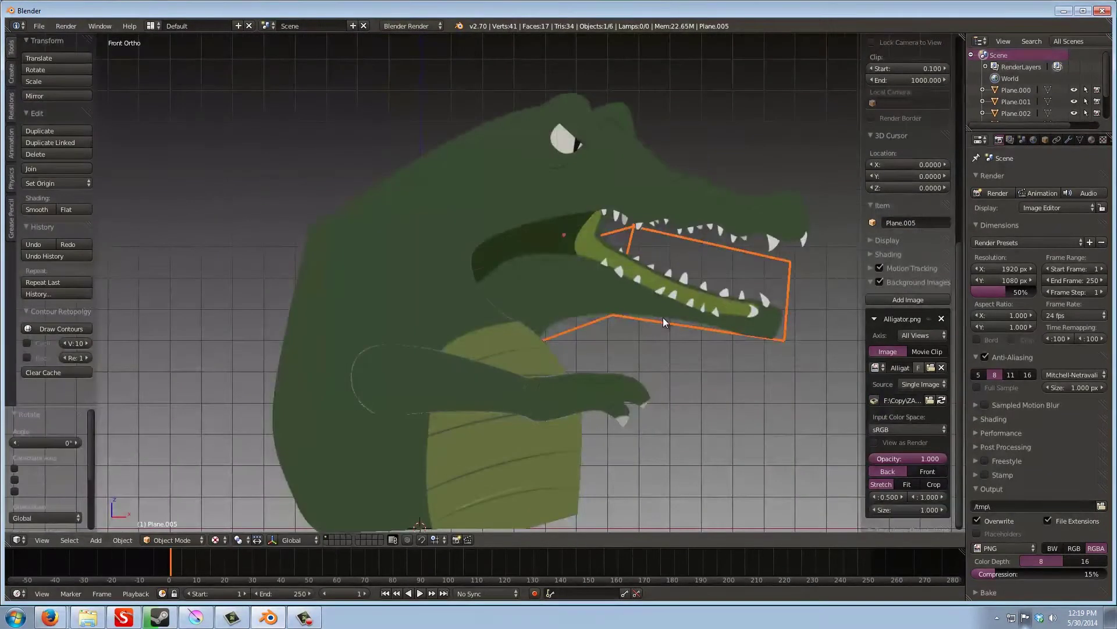
pyautogui.press('Tab')
pyautogui.press('Tab')
pyautogui.click(498, 237)
pyautogui.moveTo(497, 236); pyautogui.dragTo(569, 250, button='middle')
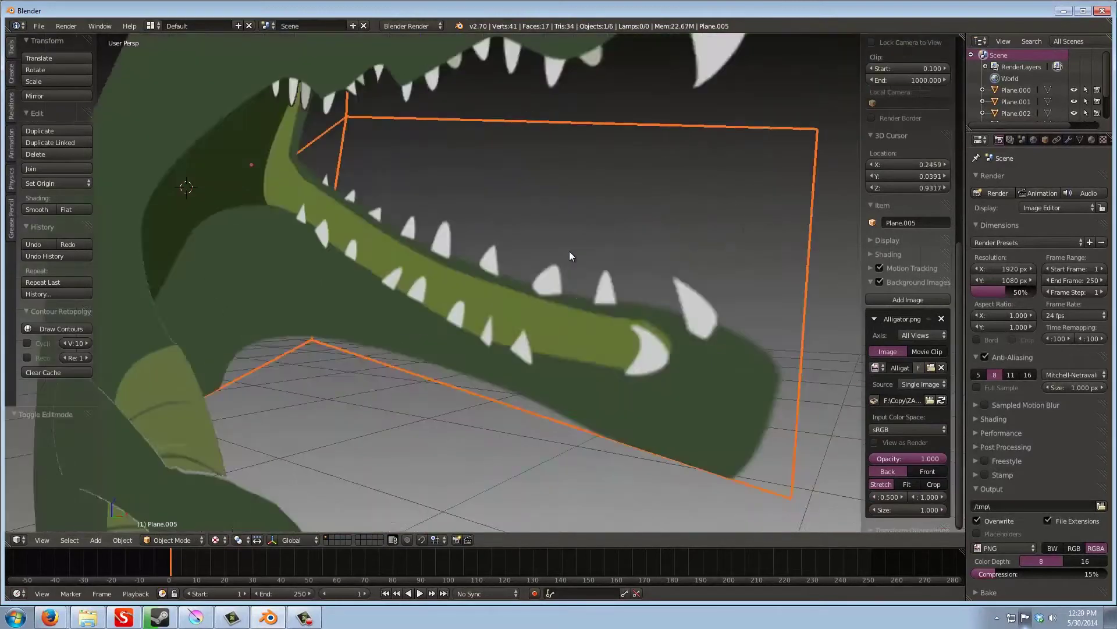
pyautogui.press('KP_1')
pyautogui.click(122, 540)
pyautogui.click(267, 454)
# Rotate and nudge the lower jaw around its pivot to close the mouth, then duplicate the arm plane
pyautogui.press('r')
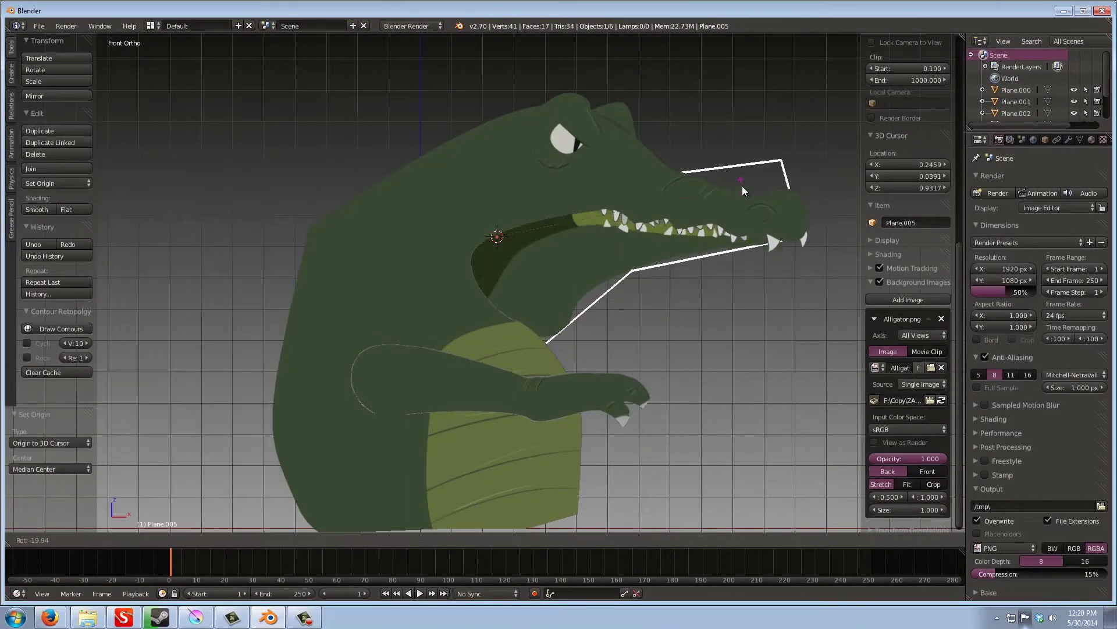
pyautogui.click(750, 207)
pyautogui.press('g')
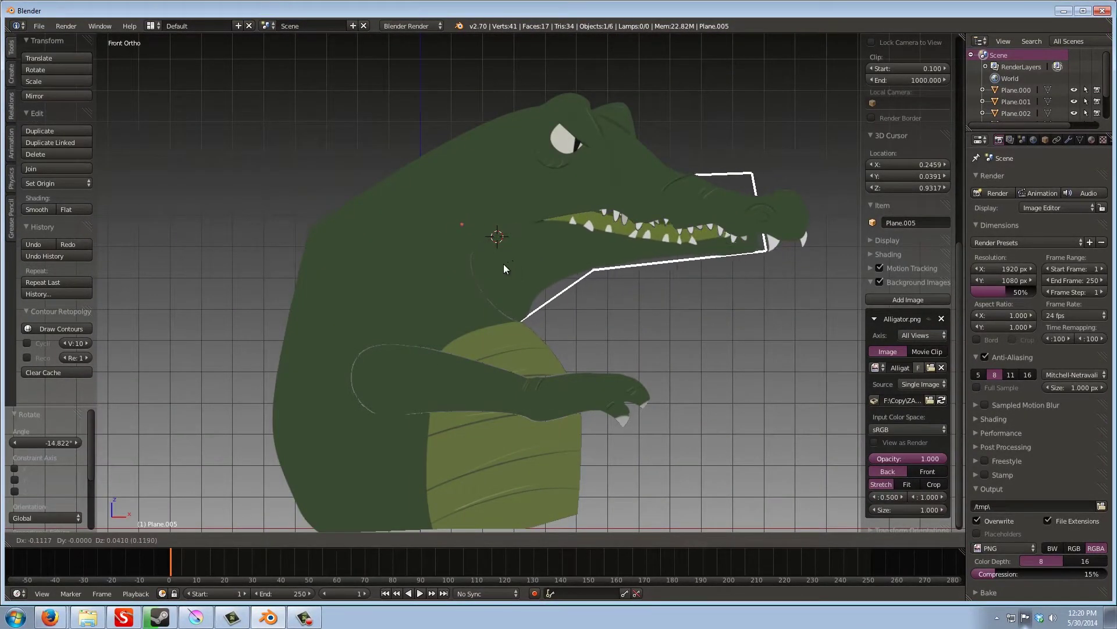
pyautogui.click(504, 264)
pyautogui.press('r')
pyautogui.click(756, 254)
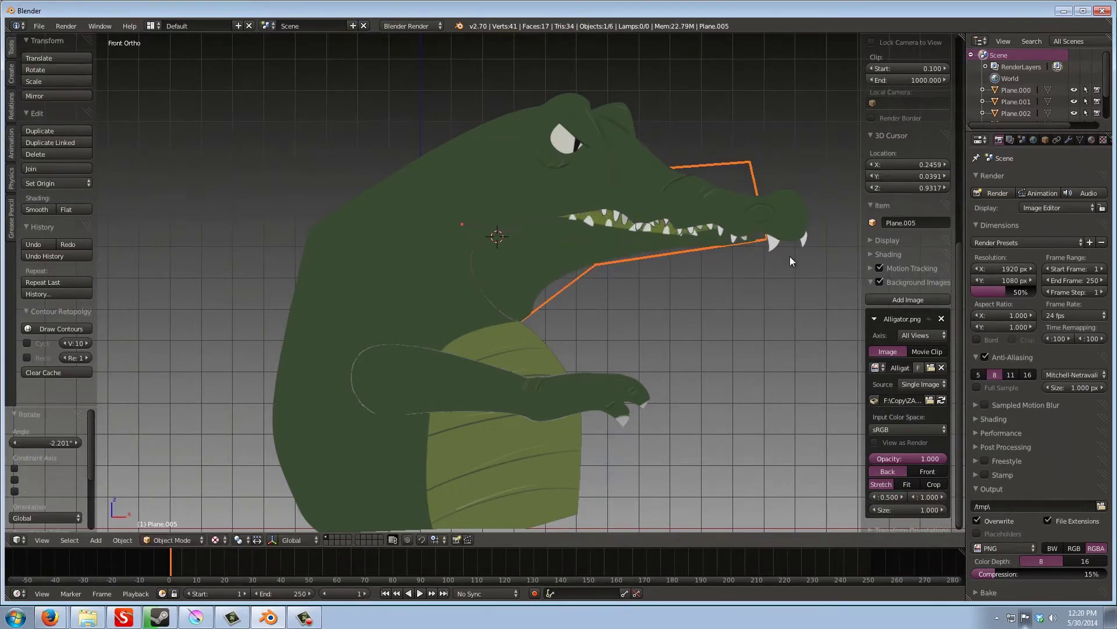
pyautogui.moveTo(791, 256)
pyautogui.mouseDown(button='middle')
pyautogui.moveTo(431, 346)
pyautogui.moveTo(536, 324)
pyautogui.mouseUp(button='middle')
pyautogui.hotkey('shift', 'd')
# Offset the hand duplicate in depth and move its origin to the wrist vertex
pyautogui.press('y')
pyautogui.click(431, 341)
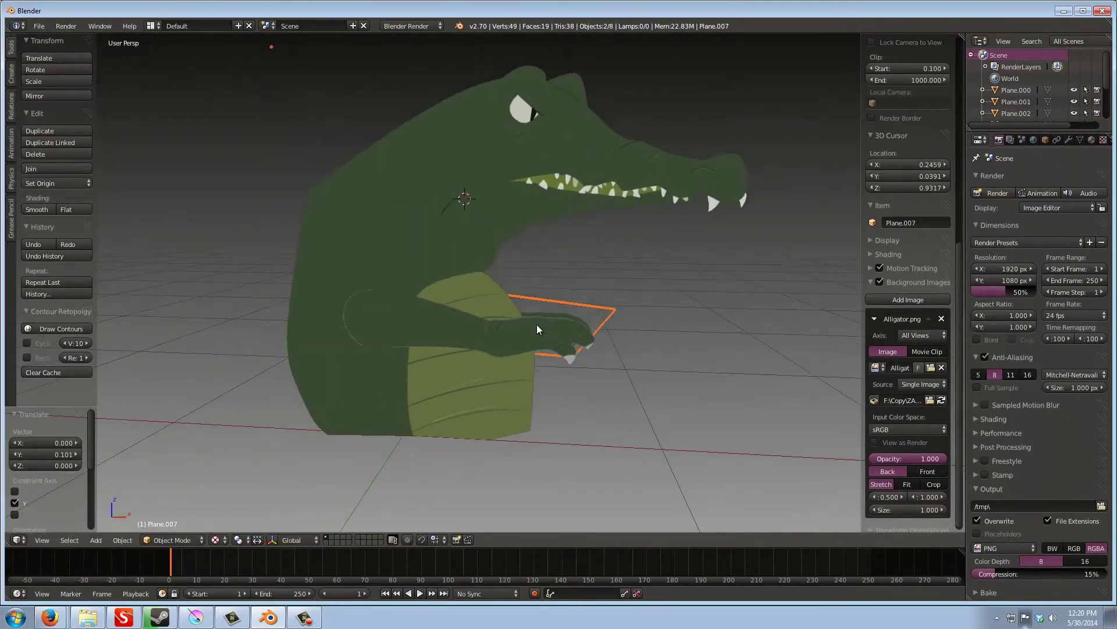
pyautogui.press('Tab')
pyautogui.hotkey('ctrl', 'Tab')
pyautogui.click(561, 226)
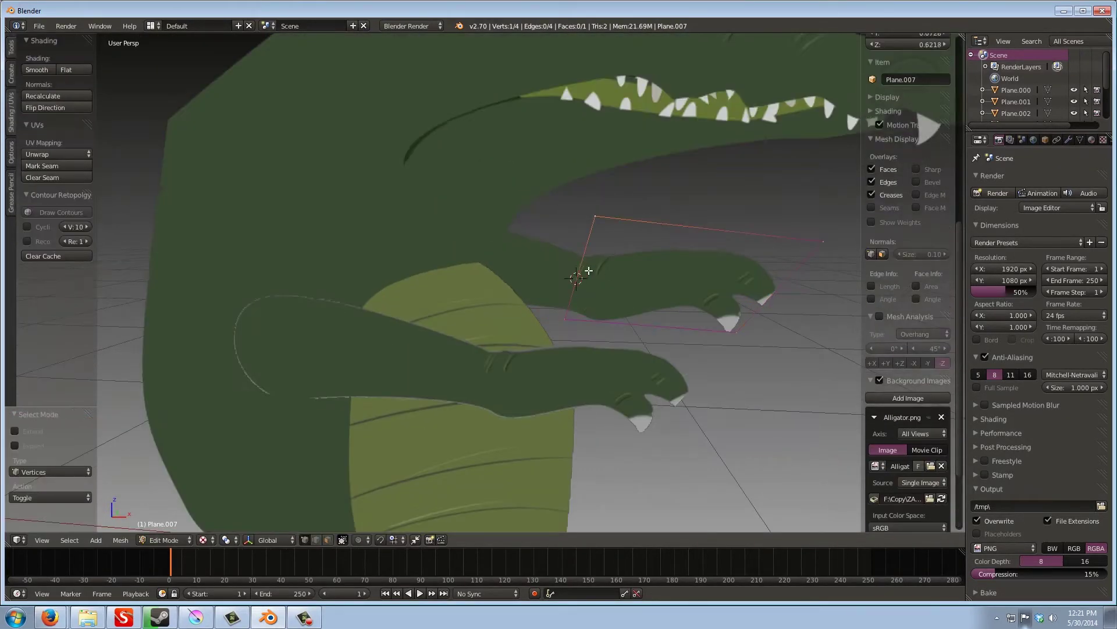
pyautogui.moveTo(586, 270); pyautogui.dragTo(516, 270, button='middle')
pyautogui.press('KP_1')
pyautogui.click(121, 540)
pyautogui.press('Tab')
pyautogui.click(122, 540)
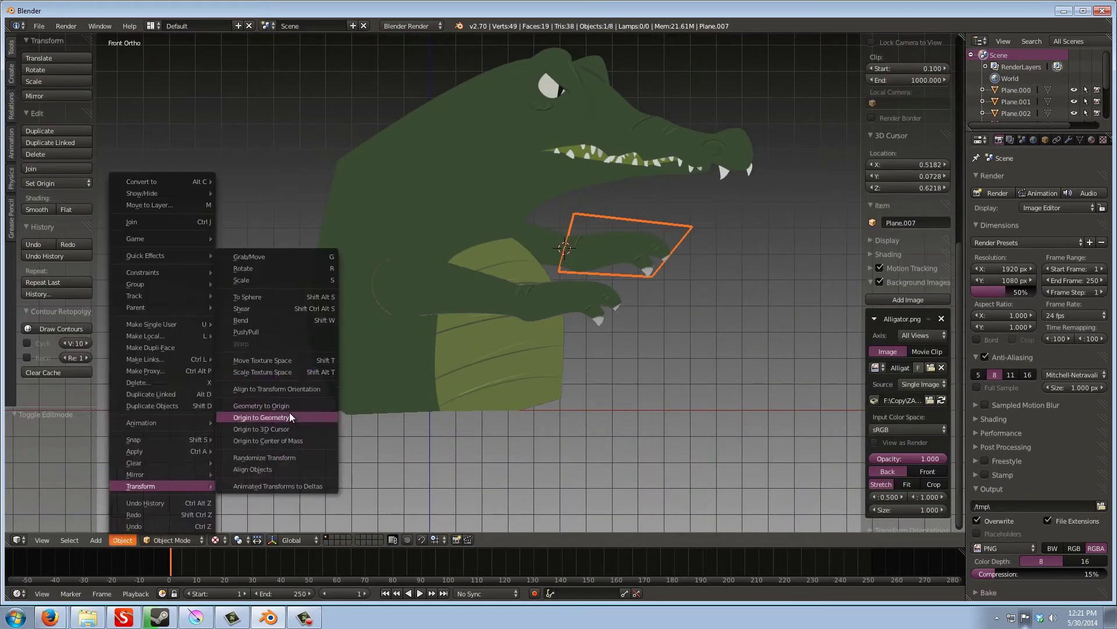
pyautogui.click(294, 487)
# Select the head plane, return to the front view, and begin adding an armature
pyautogui.moveTo(698, 214)
pyautogui.keyDown('shift'); pyautogui.mouseDown(button='middle')
pyautogui.moveTo(590, 278)
pyautogui.moveTo(402, 341)
pyautogui.moveTo(445, 292)
pyautogui.mouseUp(button='middle'); pyautogui.keyUp('shift')
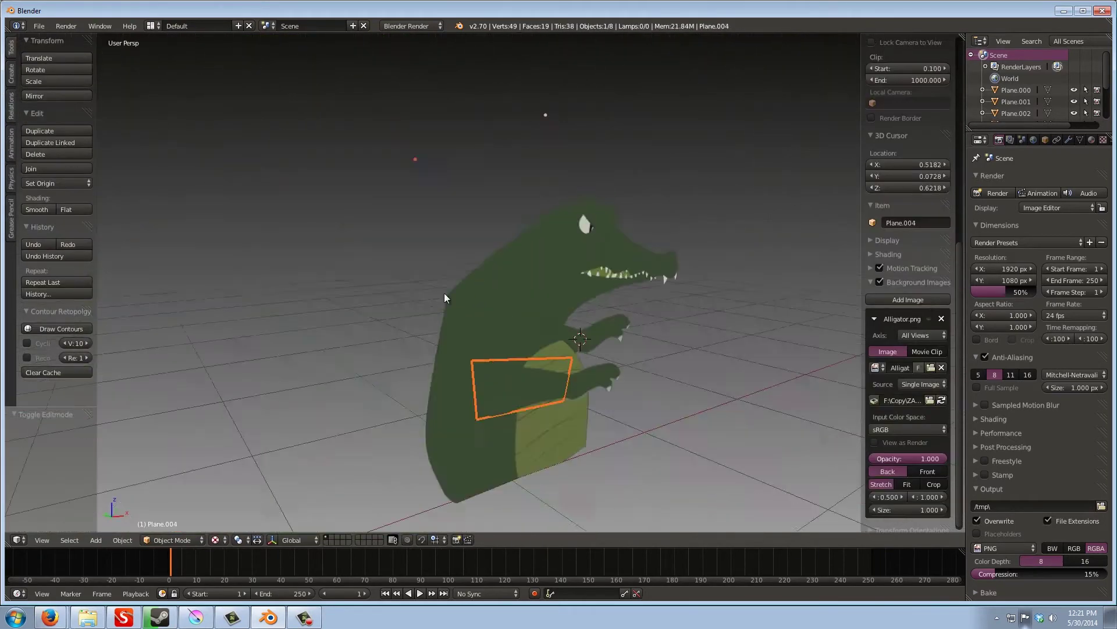
pyautogui.rightClick(349, 262)
pyautogui.moveTo(350, 262)
pyautogui.mouseDown(button='middle')
pyautogui.moveTo(350, 274)
pyautogui.moveTo(408, 250)
pyautogui.mouseUp(button='middle')
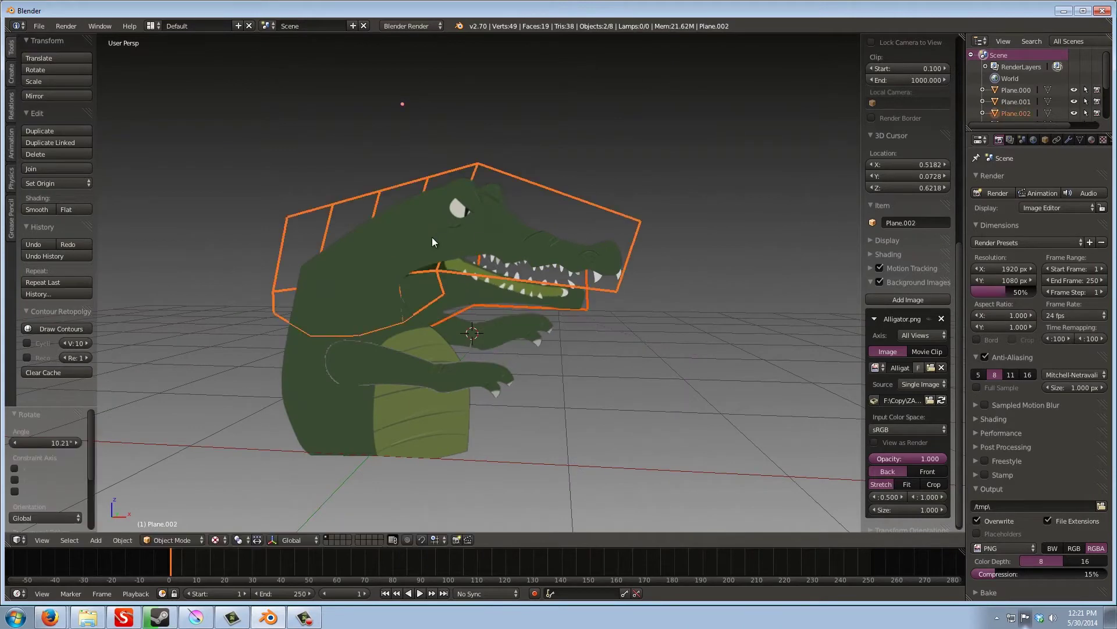
pyautogui.scroll(2, 431, 237)
pyautogui.press('KP_1')
pyautogui.hotkey('shift', 'a')
# Add a single-bone armature and reposition its joints in Edit Mode
pyautogui.click(510, 301)
pyautogui.press('Tab')
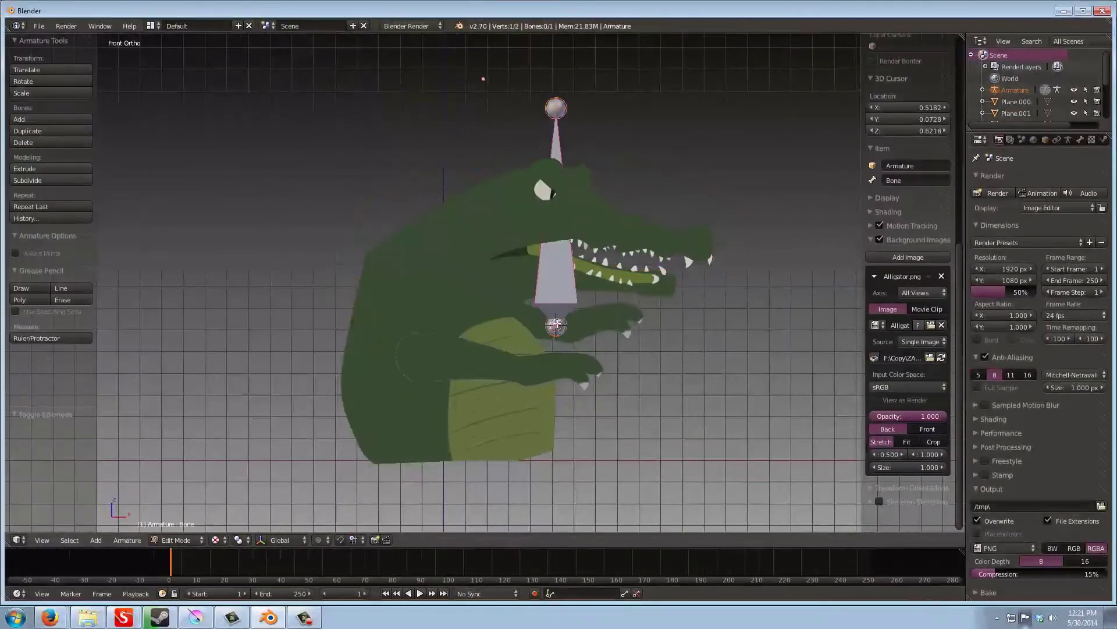
pyautogui.rightClick(556, 323)
pyautogui.press('g')
pyautogui.click(523, 147)
pyautogui.click(556, 194)
# Set the armature's bone display to Stick in the armature data settings
pyautogui.click(1068, 140)
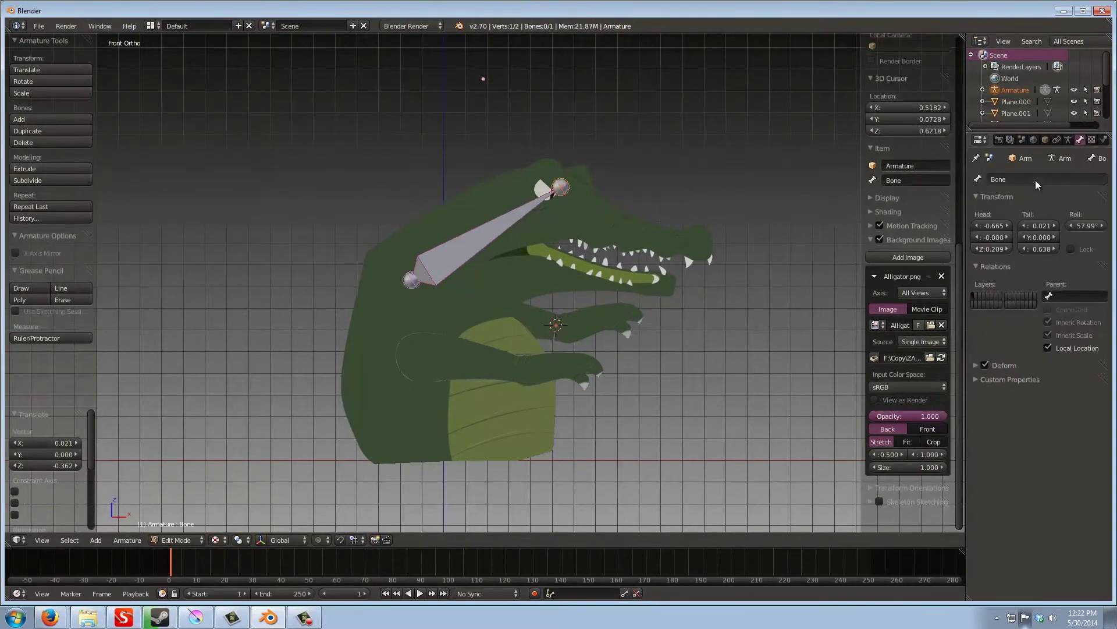
pyautogui.click(1080, 140)
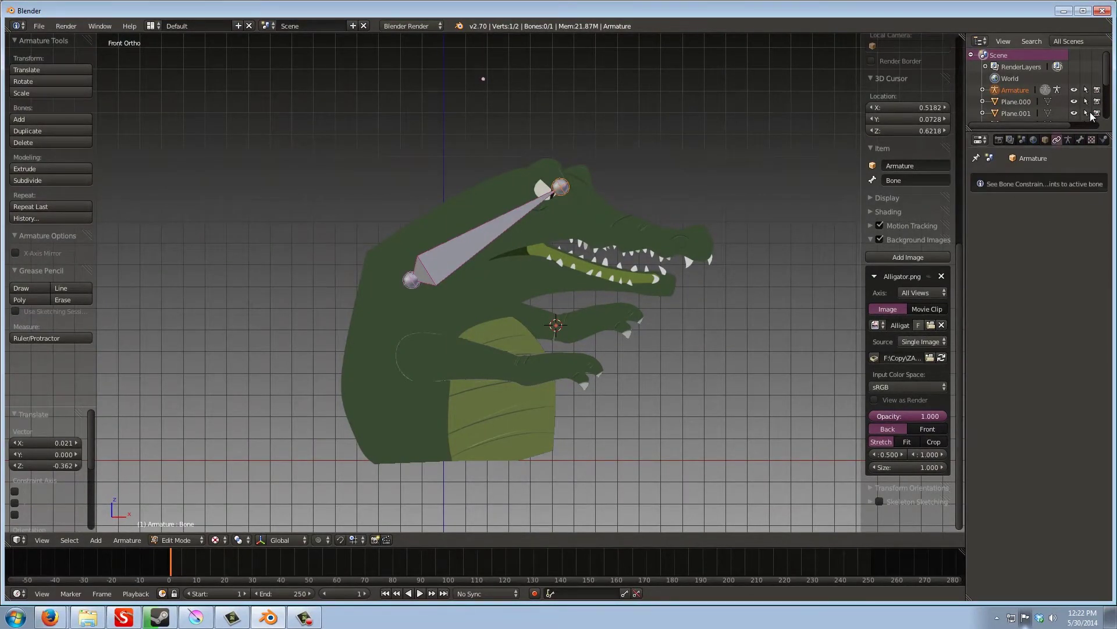
pyautogui.click(1010, 139)
pyautogui.click(1068, 140)
pyautogui.click(1066, 316)
pyautogui.click(1011, 316)
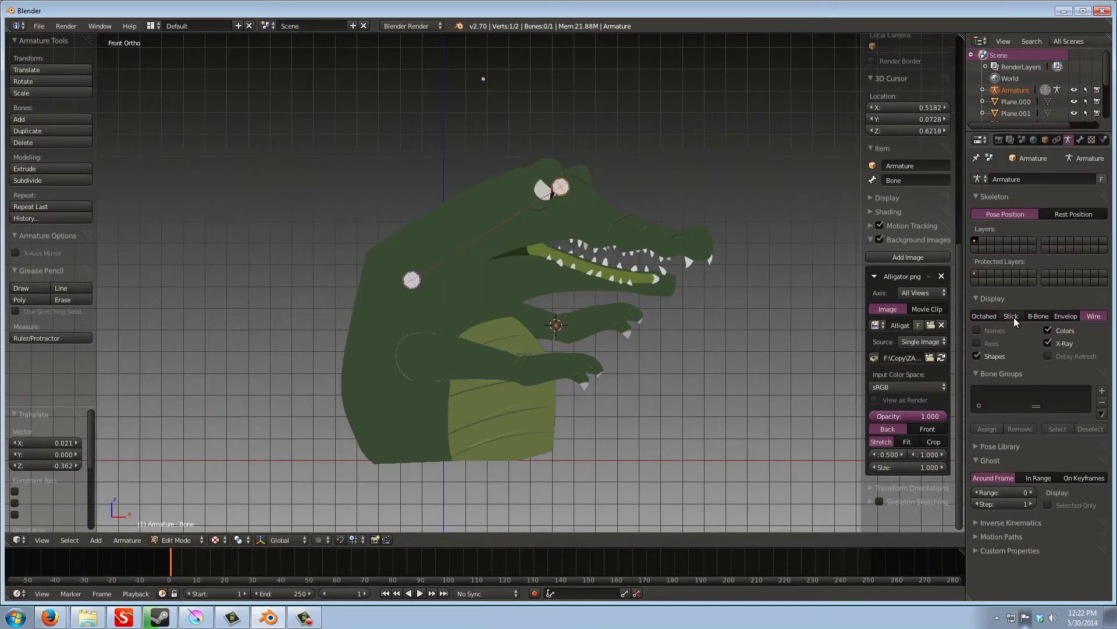
pyautogui.click(413, 279)
# In wireframe, position the body bone and extrude a head bone from its joint
pyautogui.press('z')
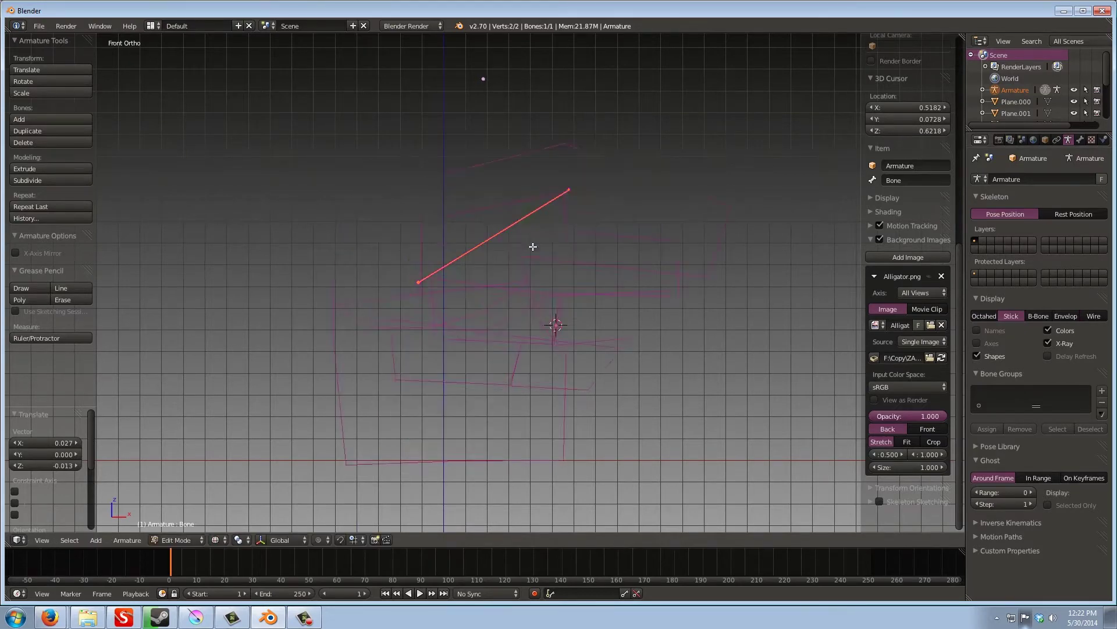
pyautogui.scroll(2, 531, 245)
pyautogui.press('g')
pyautogui.press('g')
pyautogui.click(459, 128)
pyautogui.scroll(-1, 529, 157)
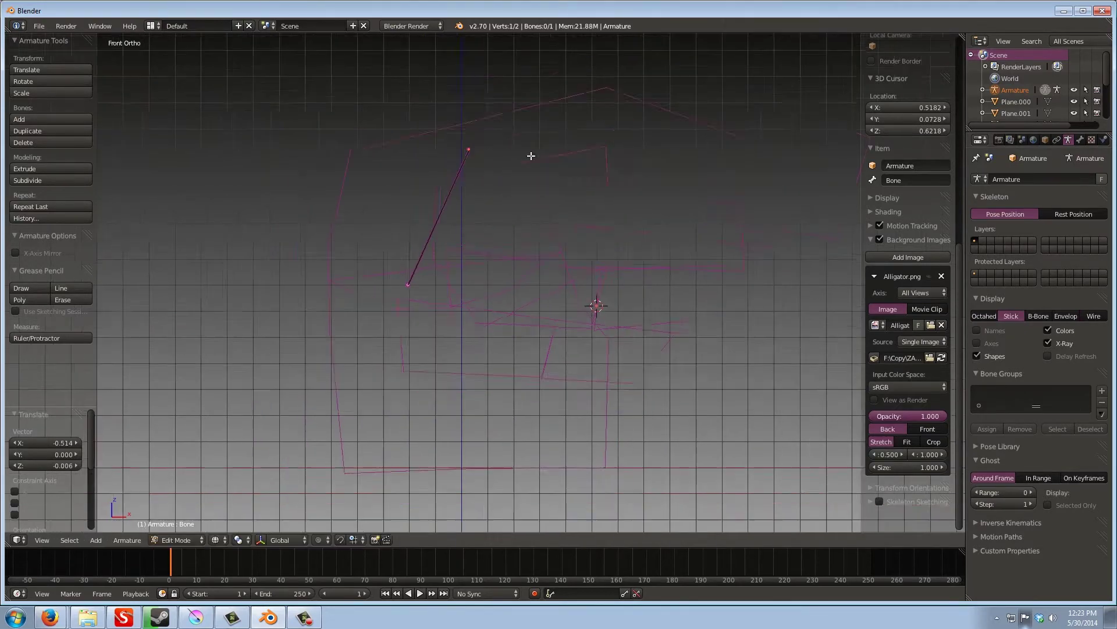
pyautogui.hotkey('shift', 'a')
pyautogui.rightClick(596, 303)
pyautogui.press('g')
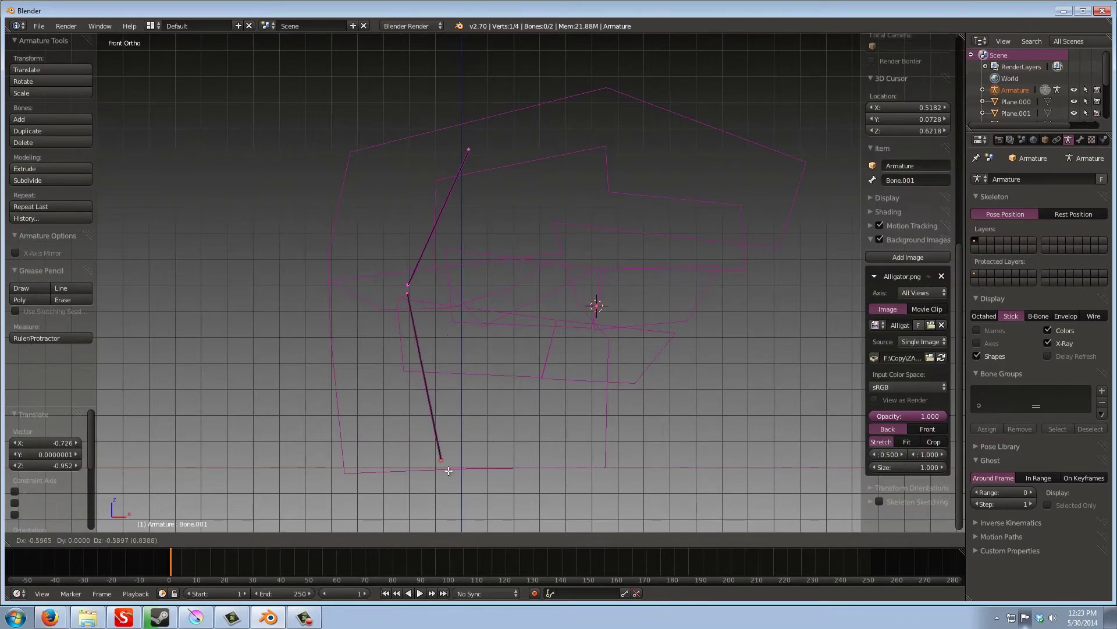
pyautogui.click(460, 322)
pyautogui.press('e')
pyautogui.click(445, 229)
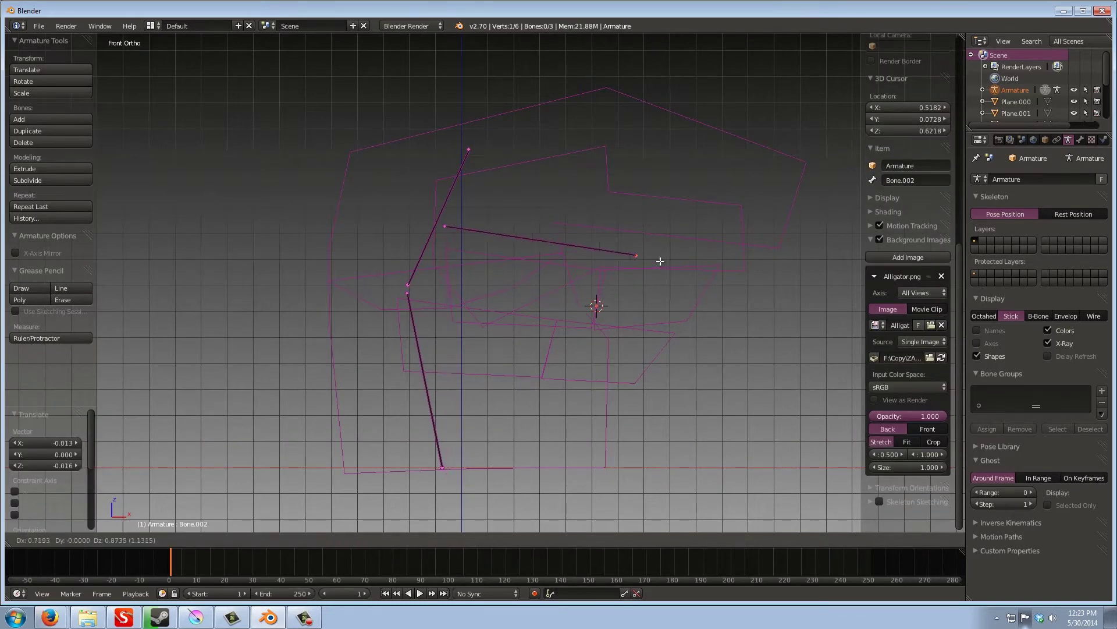
pyautogui.click(683, 257)
# Add and place the jaw and arm bones over their cutout pieces
pyautogui.hotkey('shift', 'a')
pyautogui.press('g')
pyautogui.click(514, 238)
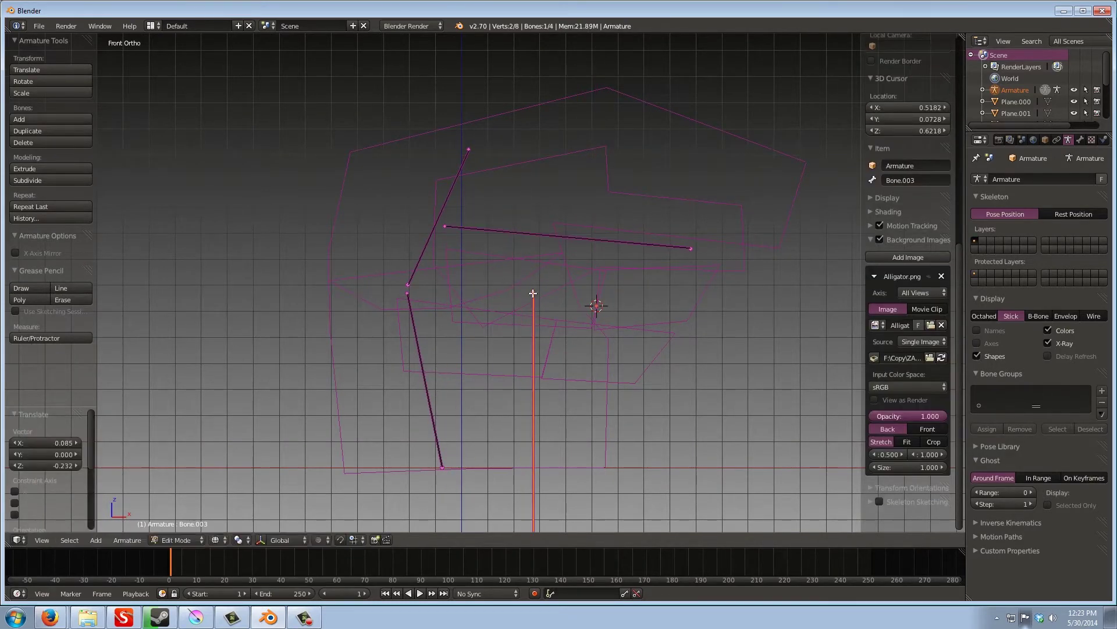
pyautogui.click(402, 339)
pyautogui.scroll(-1, 465, 407)
pyautogui.rightClick(523, 437)
pyautogui.press('g')
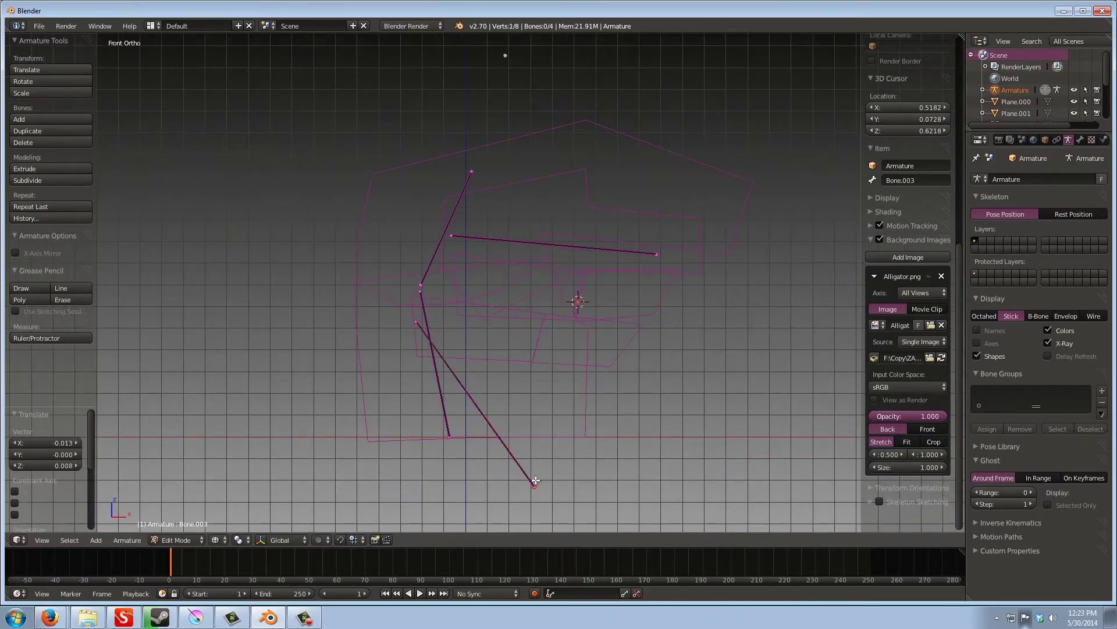
pyautogui.click(536, 339)
pyautogui.scroll(-2, 559, 339)
pyautogui.scroll(1, 558, 339)
pyautogui.hotkey('shift', 'a')
pyautogui.press('g')
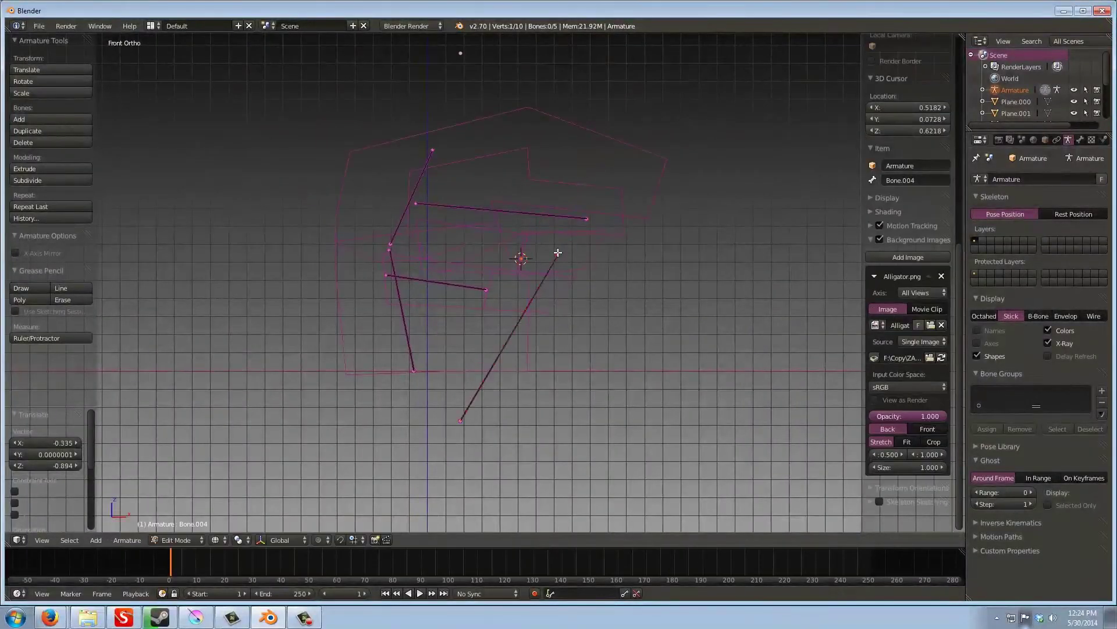
pyautogui.click(467, 421)
# Duplicate the arm bone higher up, then start renaming a bone to Arm_L in Bone properties
pyautogui.rightClick(506, 290)
pyautogui.hotkey('shift', 'd')
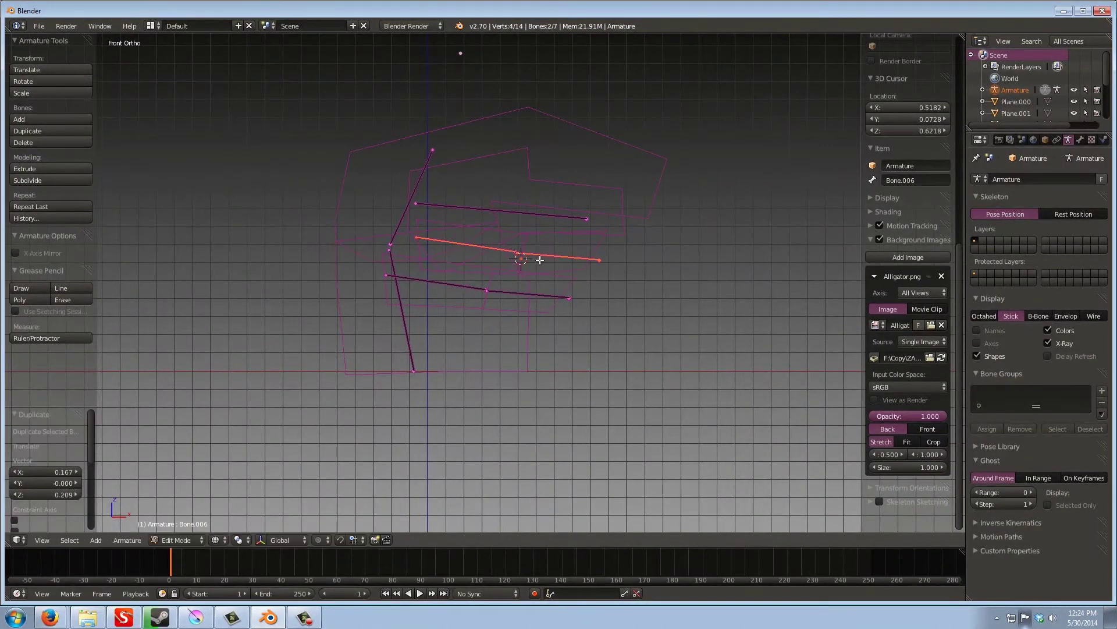
pyautogui.click(536, 254)
pyautogui.scroll(2, 767, 340)
pyautogui.rightClick(193, 209)
pyautogui.scroll(-2, 408, 291)
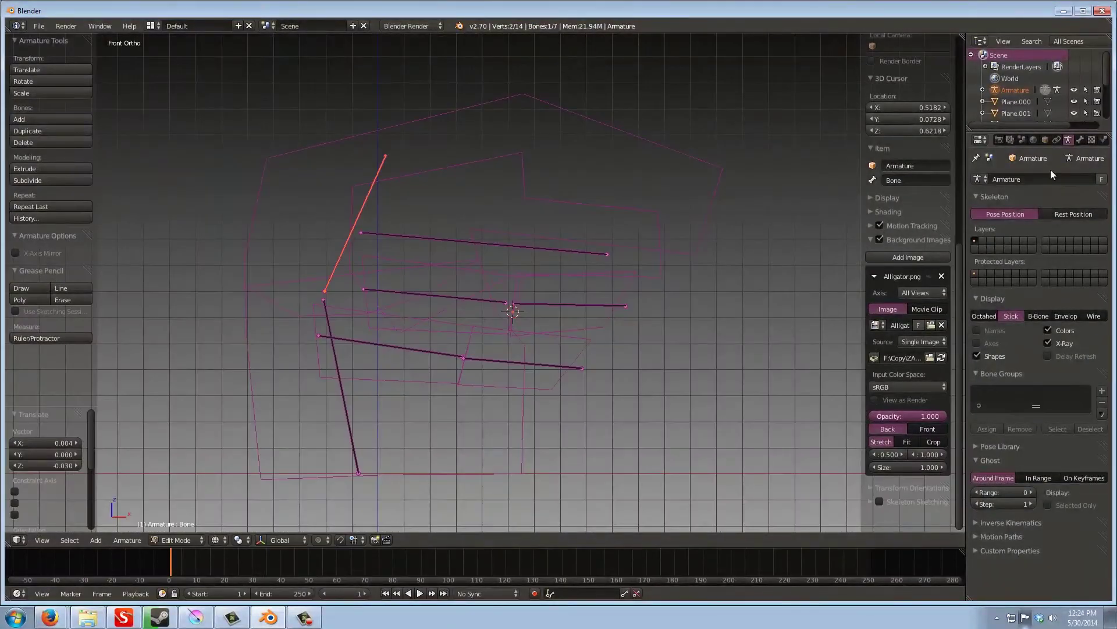
pyautogui.click(1080, 140)
pyautogui.click(1054, 178)
# Return to Object Mode with solid shading and parent the jaw plane to the armature
pyautogui.rightClick(488, 246)
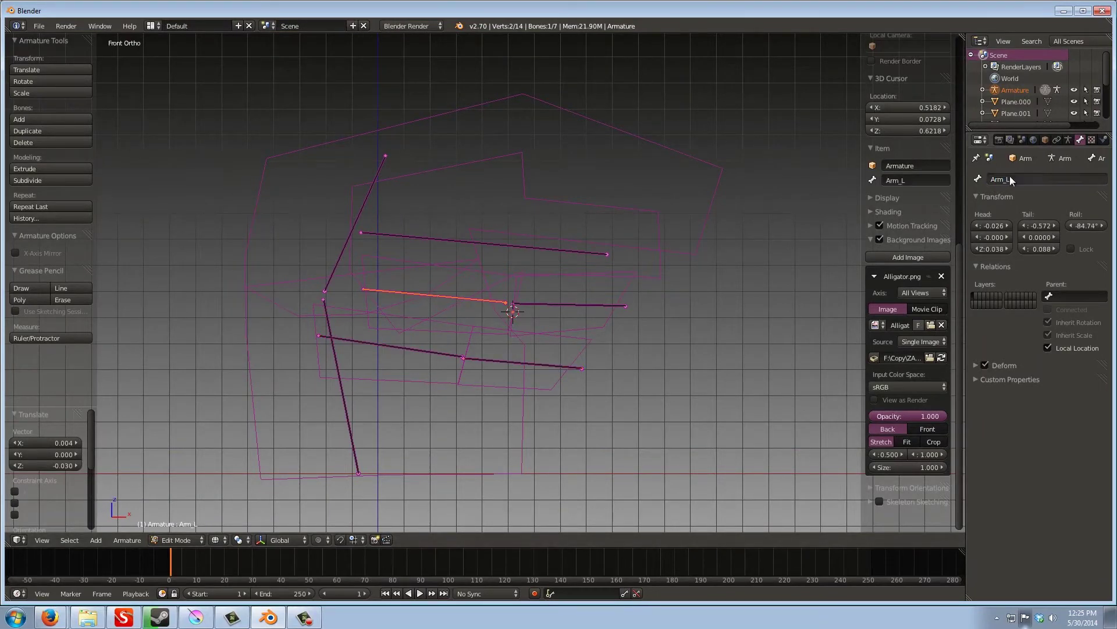
pyautogui.press('Tab')
pyautogui.press('z')
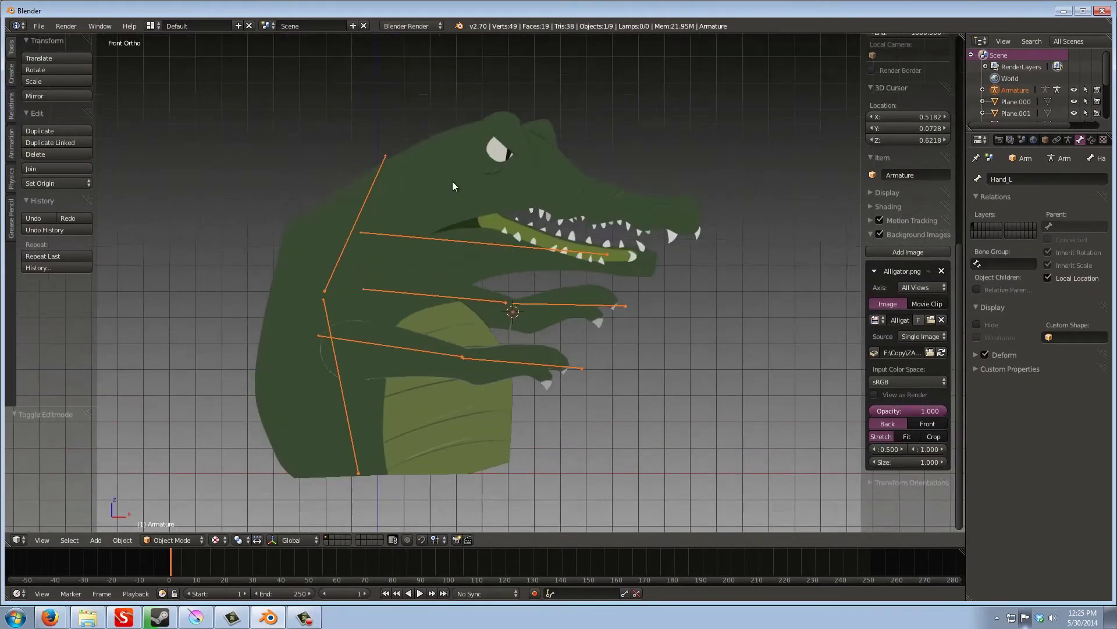
pyautogui.rightClick(436, 194)
pyautogui.keyDown('shift'); pyautogui.rightClick(401, 272); pyautogui.keyUp('shift')
pyautogui.hotkey('ctrl', 'p')
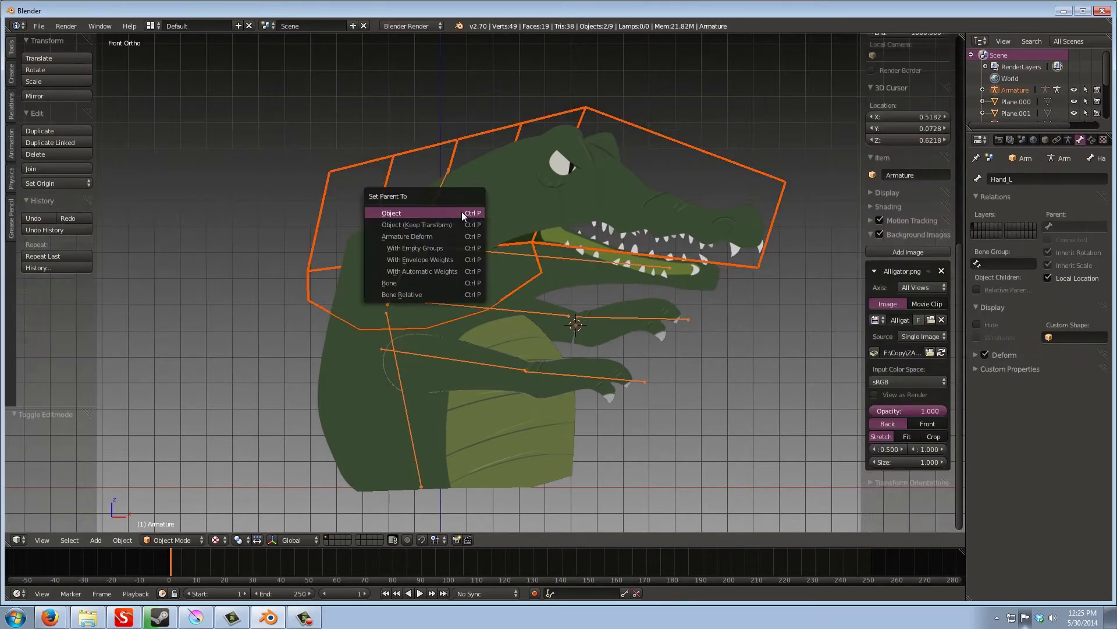
pyautogui.click(462, 211)
# Move the body plane to another layer, set the head plane's parent bone to Head, and select the armature
pyautogui.press('m')
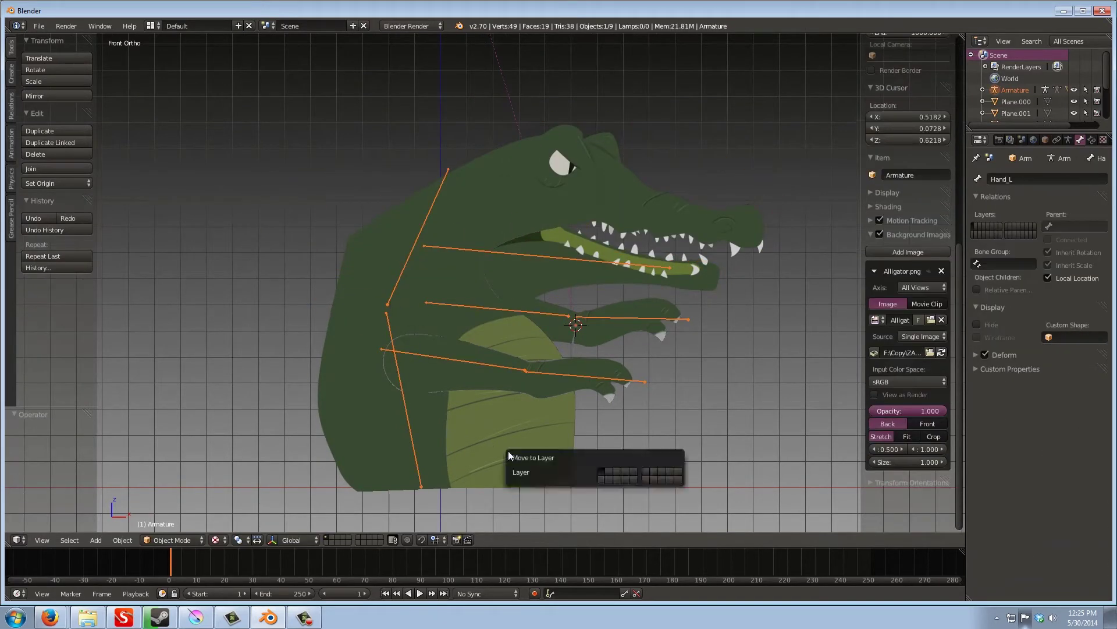
pyautogui.click(512, 465)
pyautogui.rightClick(582, 152)
pyautogui.click(1074, 365)
pyautogui.click(986, 440)
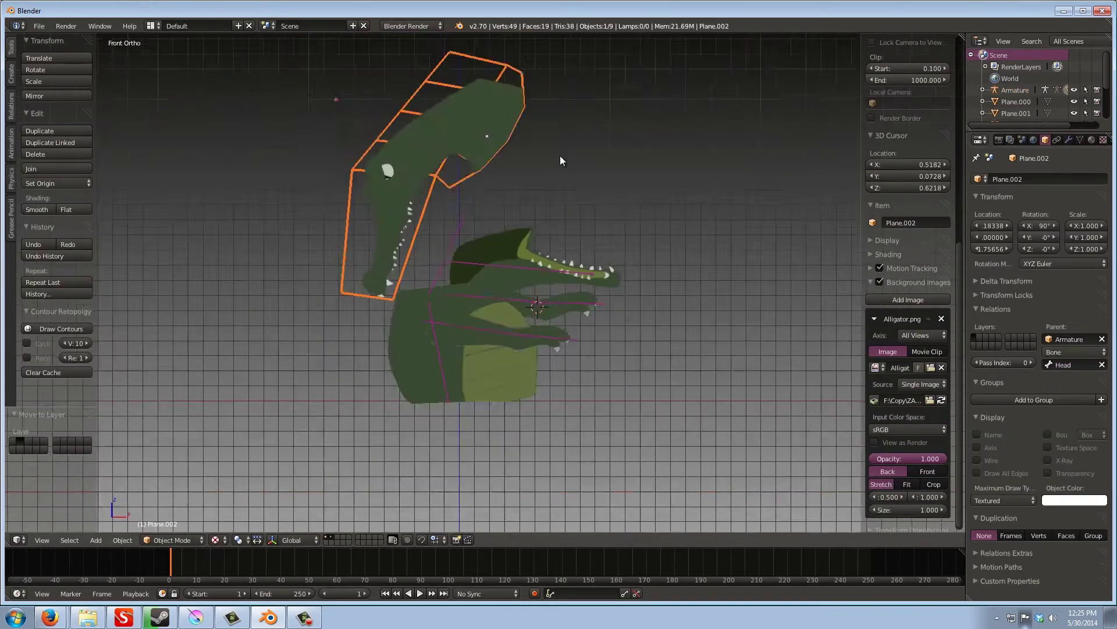
pyautogui.moveTo(561, 160)
pyautogui.mouseDown(button='middle')
pyautogui.moveTo(593, 192)
pyautogui.moveTo(473, 214)
pyautogui.mouseUp(button='middle')
pyautogui.rightClick(474, 214)
# Undo the last two changes and apply rotation and scale to the head plane
pyautogui.hotkey('ctrl', 'Tab')
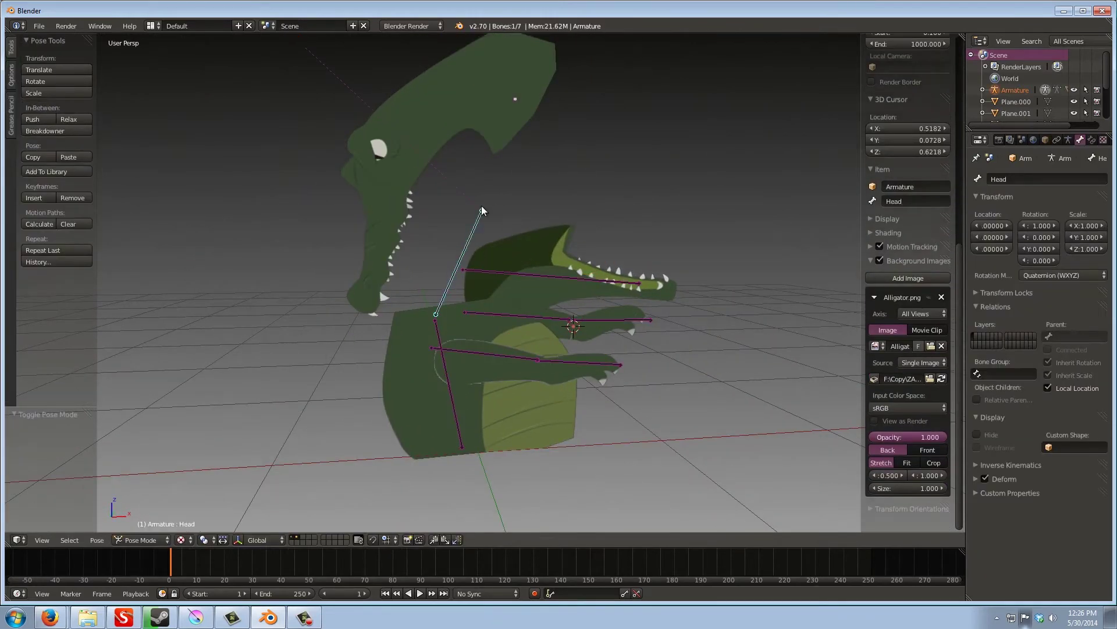
pyautogui.hotkey('ctrl', 'z')
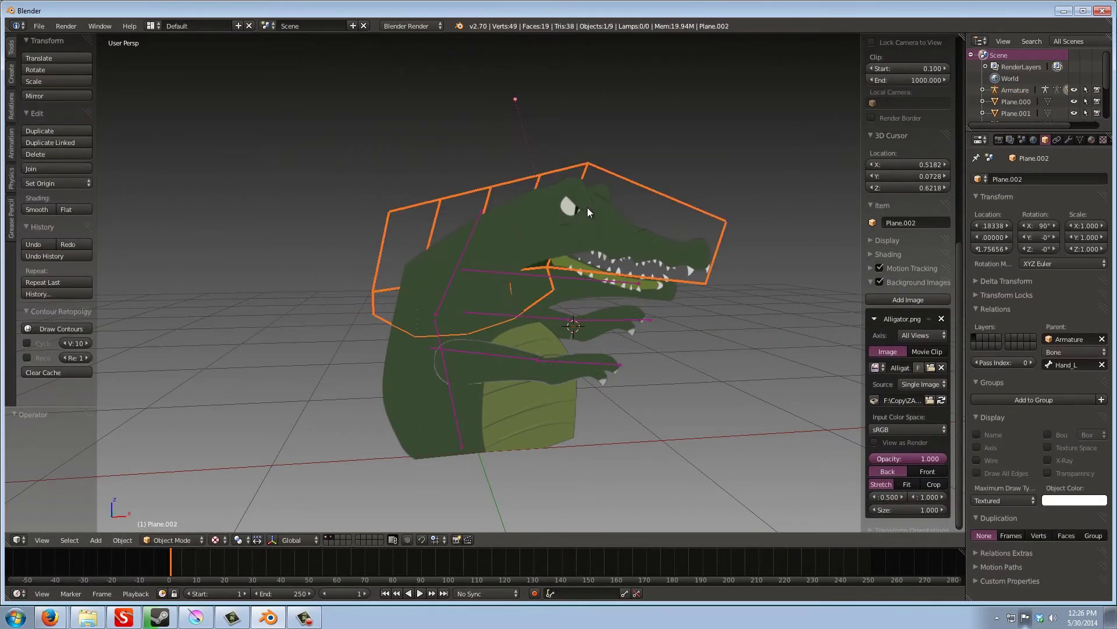
pyautogui.hotkey('ctrl', 'z')
pyautogui.hotkey('ctrl', 'z')
pyautogui.hotkey('ctrl', 'z')
pyautogui.hotkey('ctrl', 'alt', 'z')
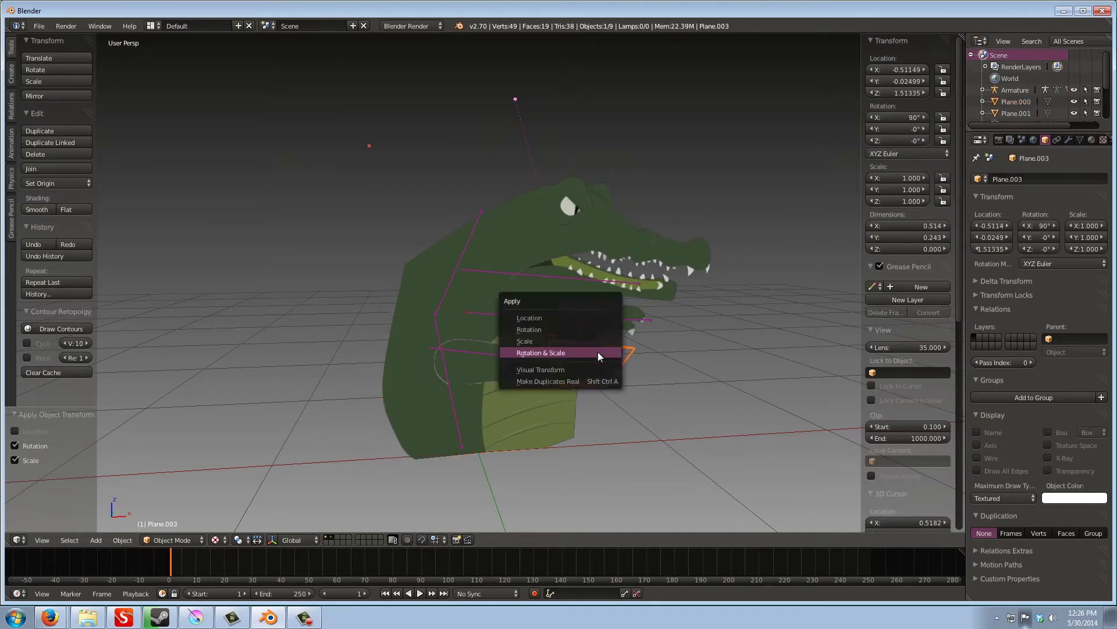
pyautogui.click(598, 352)
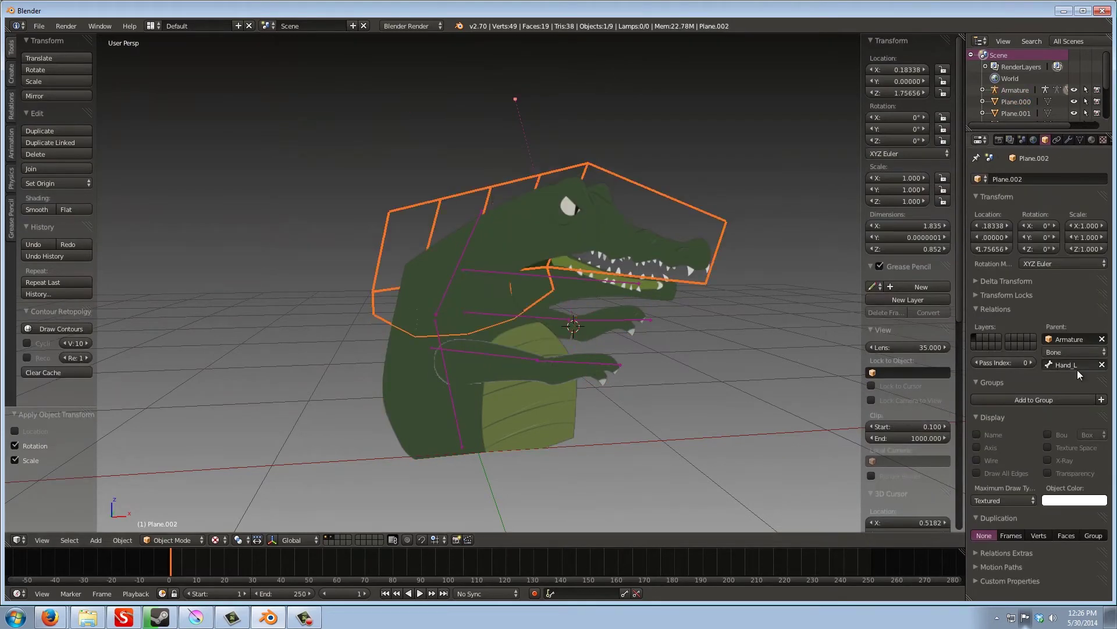
# Set the head plane's parent type to Bone with the Head bone as parent
pyautogui.click(1076, 351)
pyautogui.click(1068, 327)
pyautogui.click(1076, 351)
pyautogui.click(1076, 326)
pyautogui.click(1074, 364)
pyautogui.click(1024, 408)
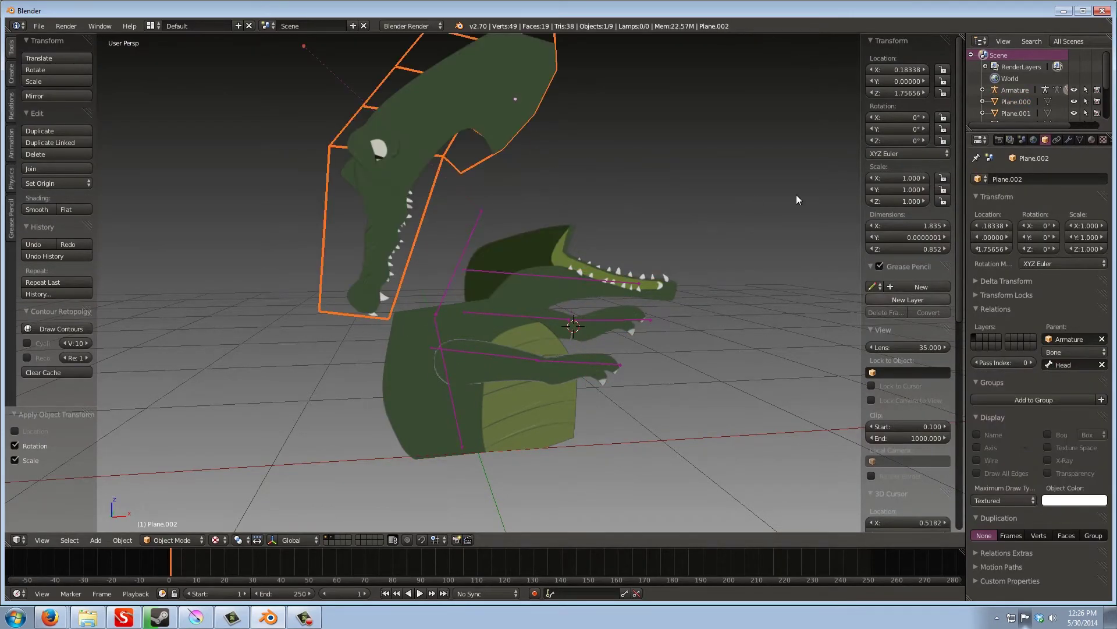
# Try rotating the head cutout 90° around Z, then undo it
pyautogui.press('r')
pyautogui.press('z')
pyautogui.press('9')
pyautogui.press('0')
pyautogui.press('Return')
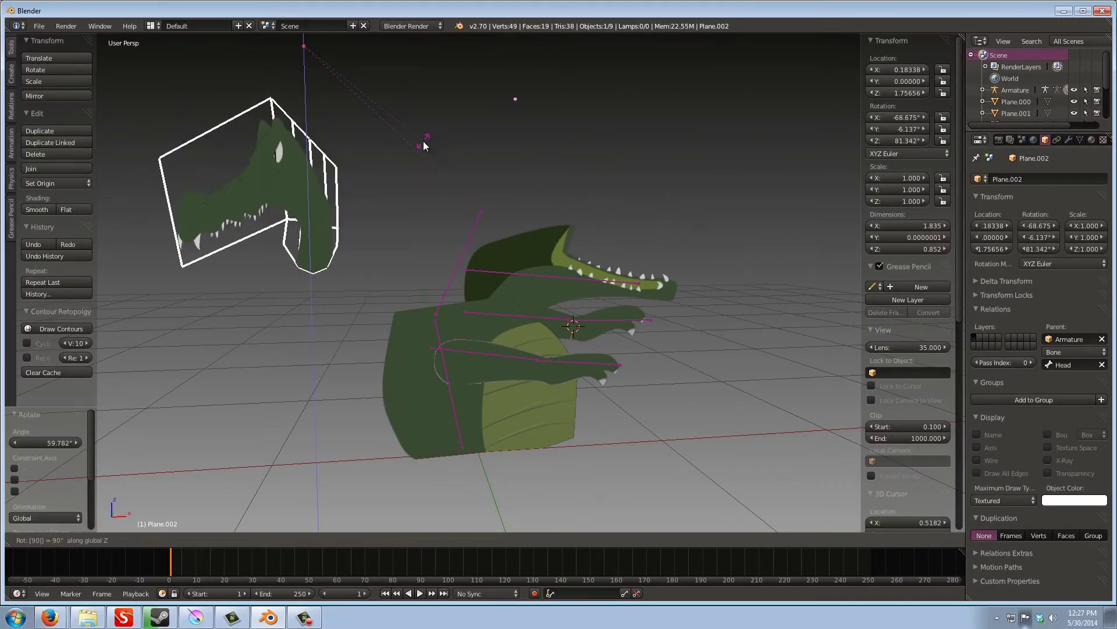
pyautogui.press('s')
pyautogui.hotkey('ctrl', 'z')
# Clear the head cutout's parent and apply its visual transform
pyautogui.scroll(5, 587, 243)
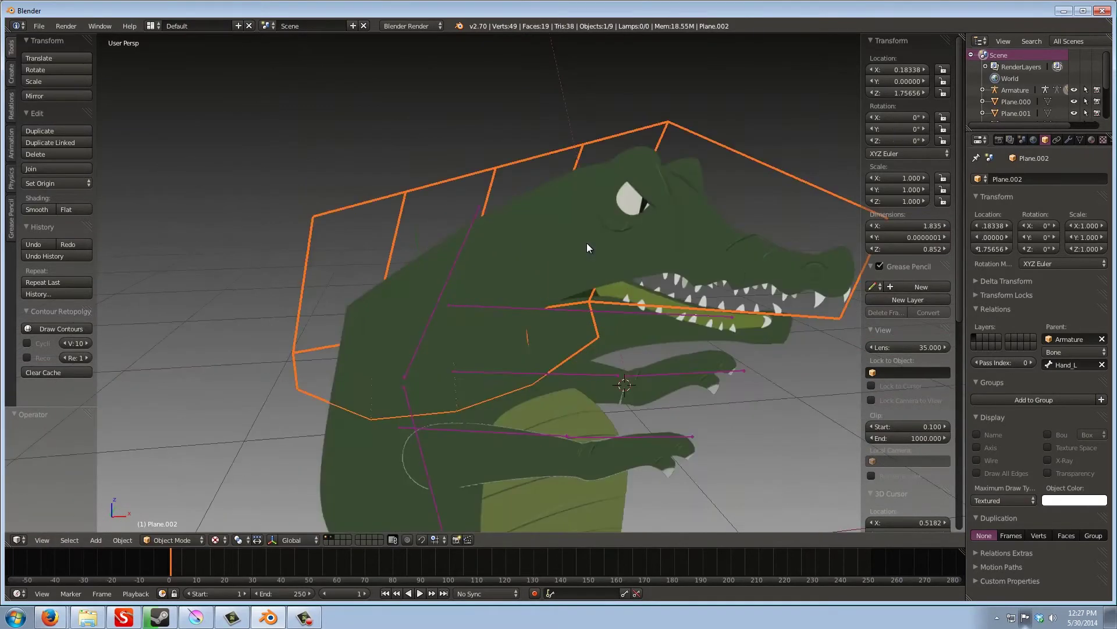
pyautogui.click(1102, 339)
pyautogui.hotkey('ctrl', 'a')
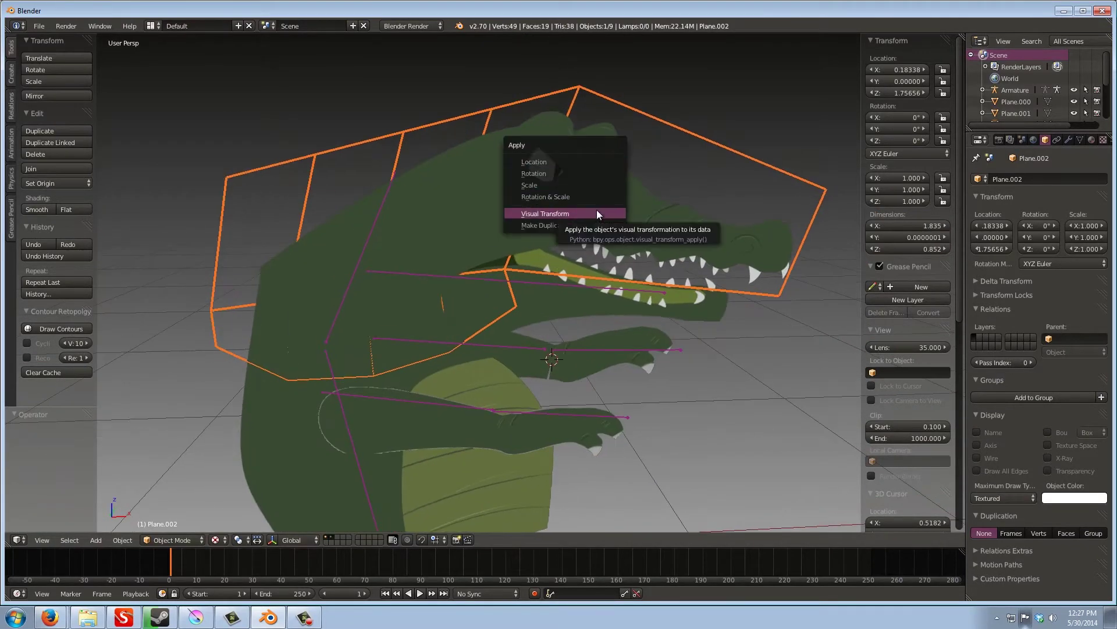
pyautogui.click(596, 209)
pyautogui.moveTo(596, 209); pyautogui.dragTo(580, 204, button='middle')
pyautogui.hotkey('ctrl', 'a')
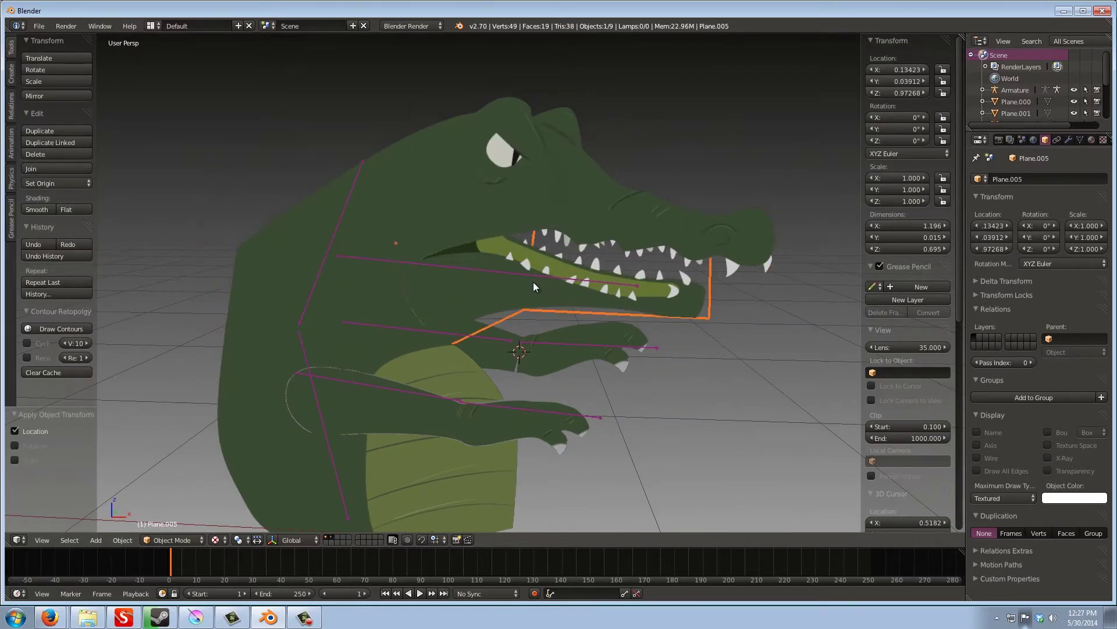
# Parent another cutout piece to the Armature's Head bone
pyautogui.rightClick(499, 357)
pyautogui.hotkey('ctrl', 'a')
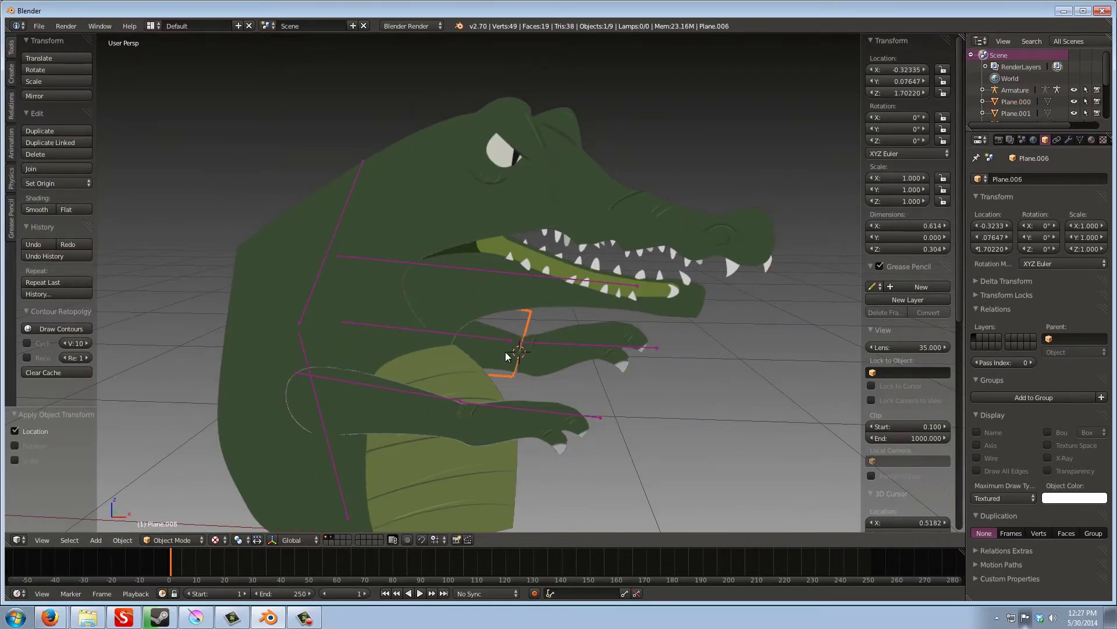
pyautogui.click(1077, 339)
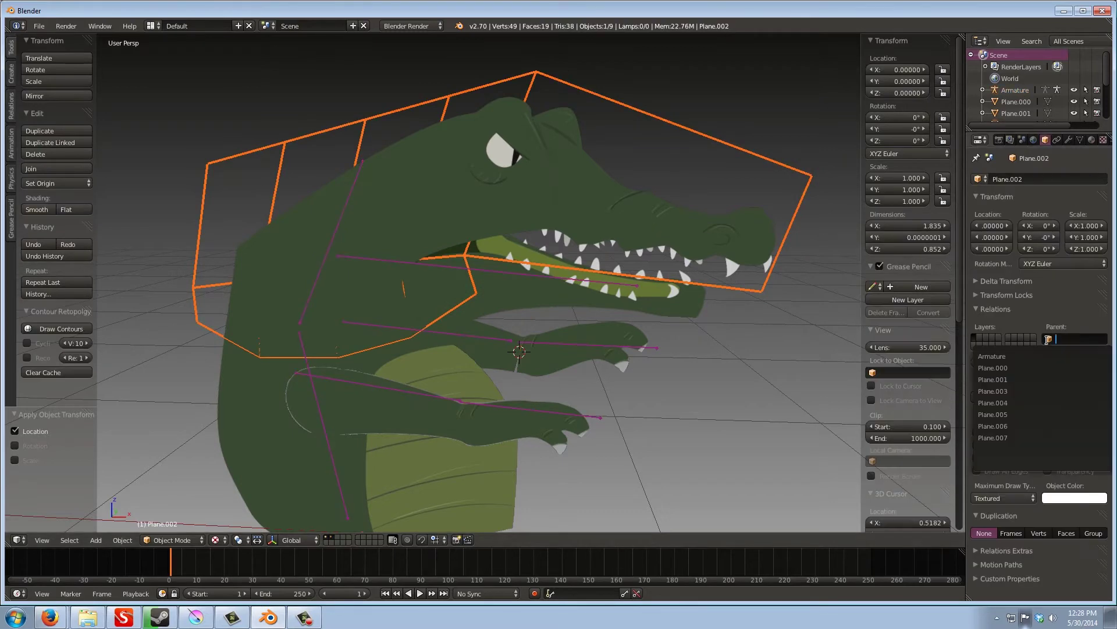
pyautogui.click(990, 356)
pyautogui.click(1075, 351)
pyautogui.click(1065, 303)
pyautogui.click(1079, 363)
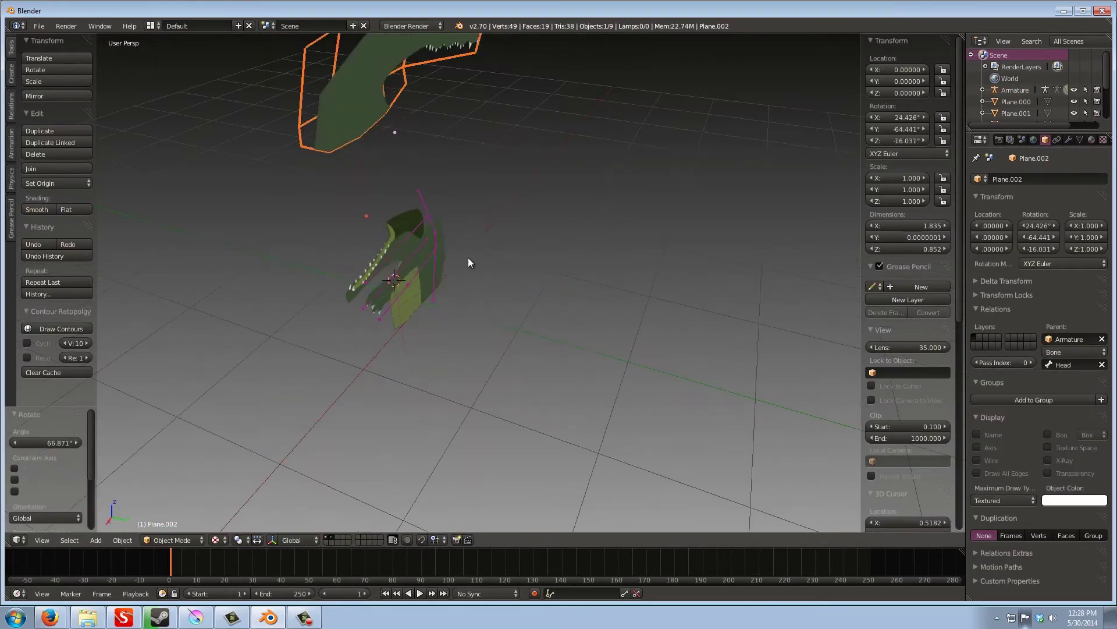
# Parent the jaw cutout to the armature bone with Bone Relative
pyautogui.rightClick(483, 261)
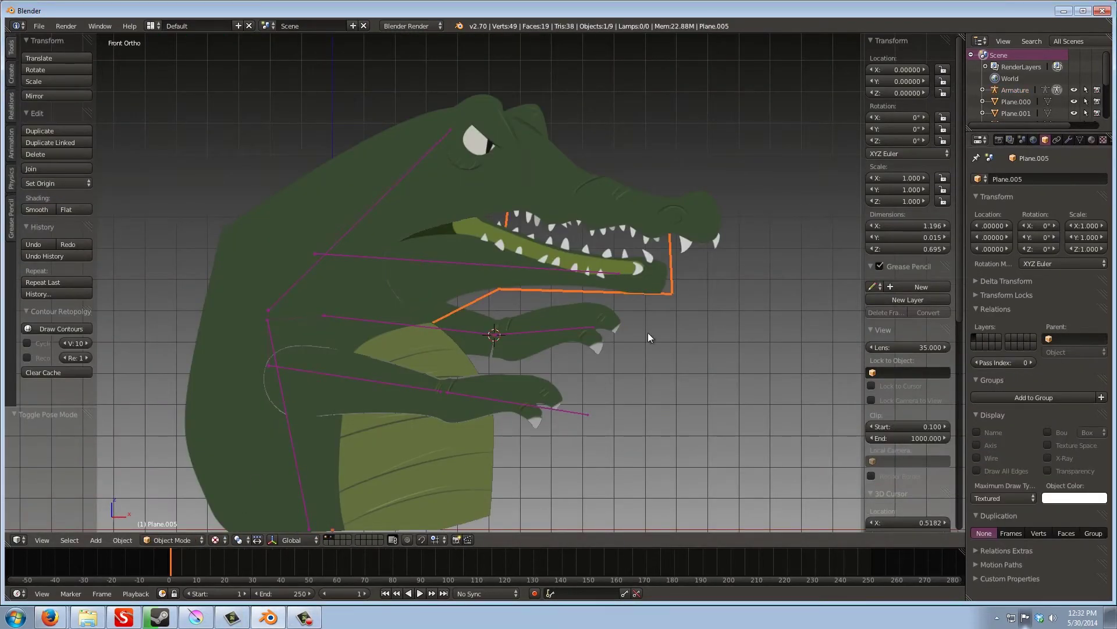
pyautogui.rightClick(384, 323)
pyautogui.press('Tab')
pyautogui.press('Tab')
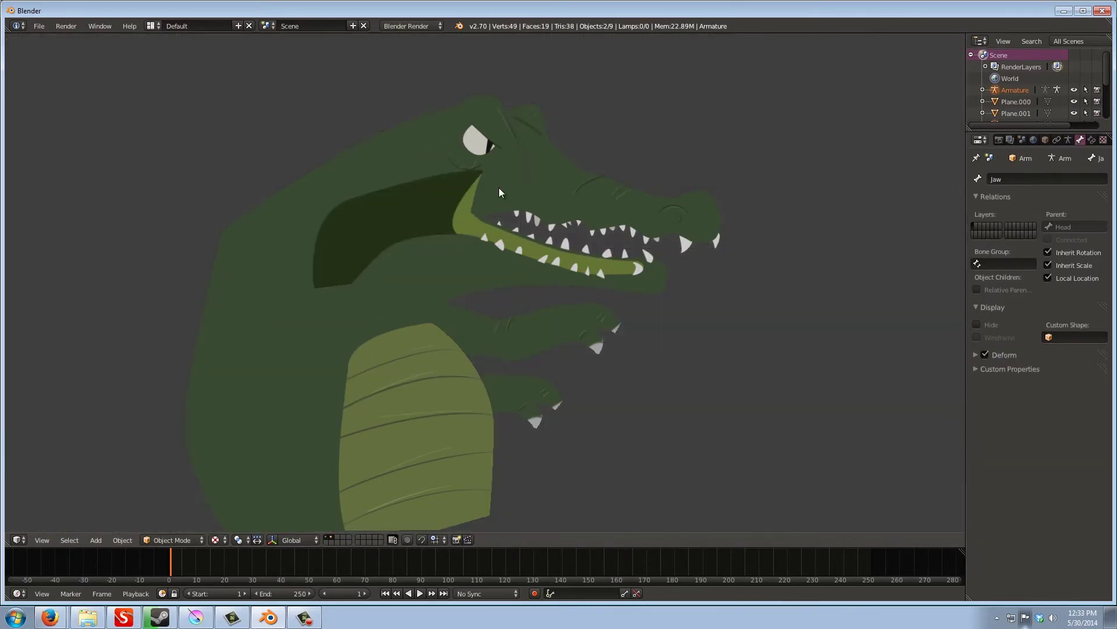
pyautogui.hotkey('ctrl', 'p')
pyautogui.click(441, 197)
pyautogui.rightClick(459, 223)
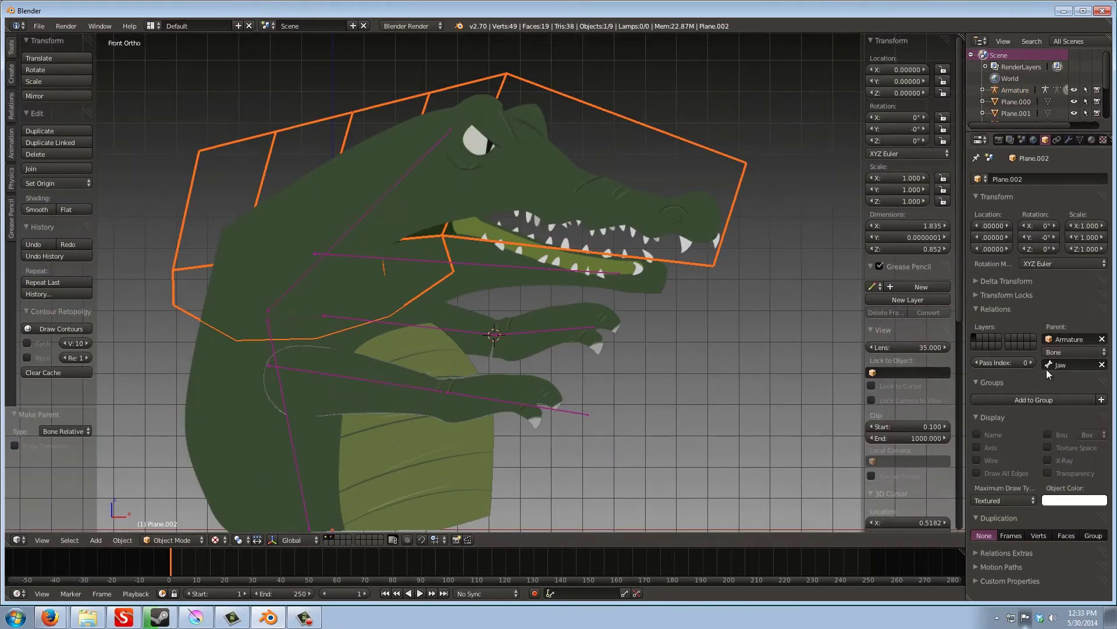
pyautogui.moveTo(459, 223)
pyautogui.mouseDown(button='middle')
pyautogui.moveTo(632, 181)
pyautogui.moveTo(598, 198)
pyautogui.mouseUp(button='middle')
# Switch the head plane's parent bone to Jaw and add the jaw cutout to the selection
pyautogui.press('r')
pyautogui.rightClick(780, 154)
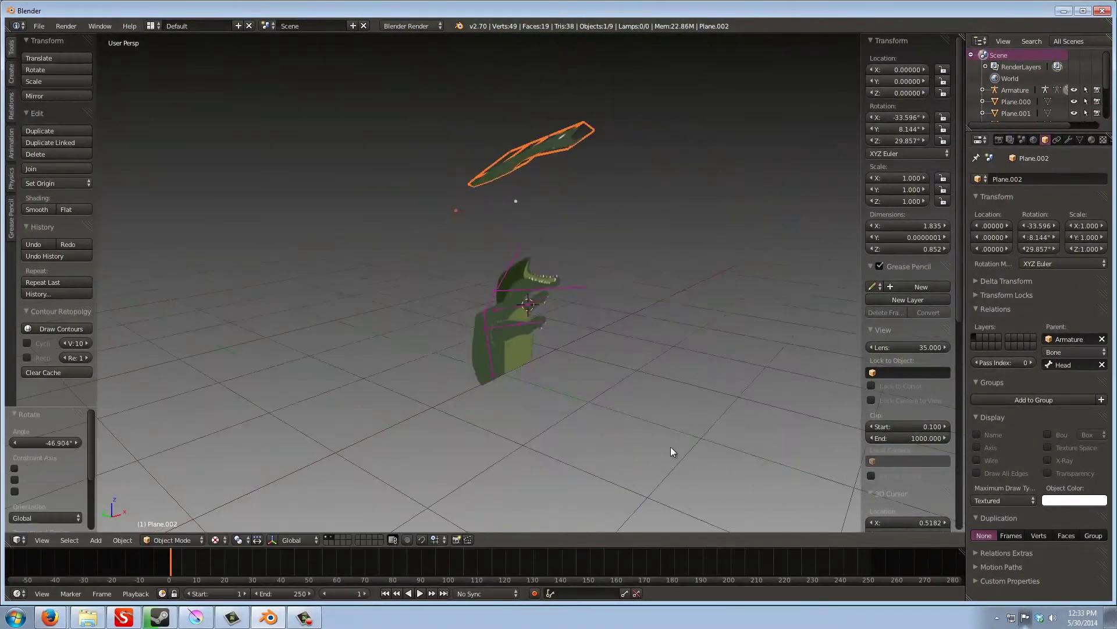
pyautogui.scroll(5, 619, 436)
pyautogui.click(1076, 364)
pyautogui.click(1091, 370)
pyautogui.scroll(-5, 634, 296)
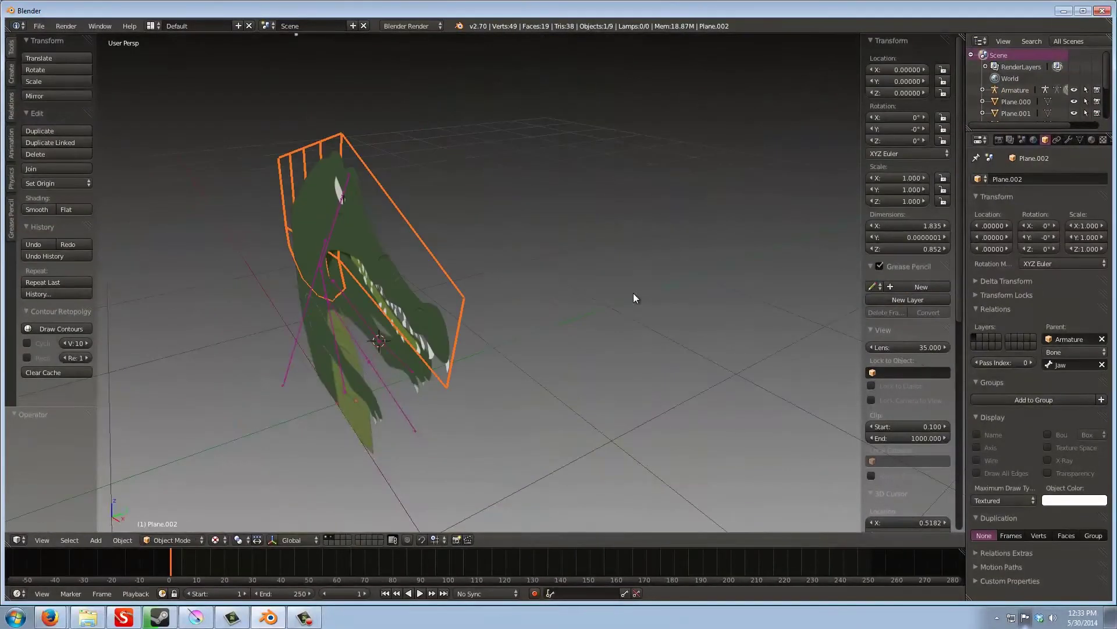
pyautogui.scroll(5, 386, 165)
pyautogui.scroll(2, 635, 270)
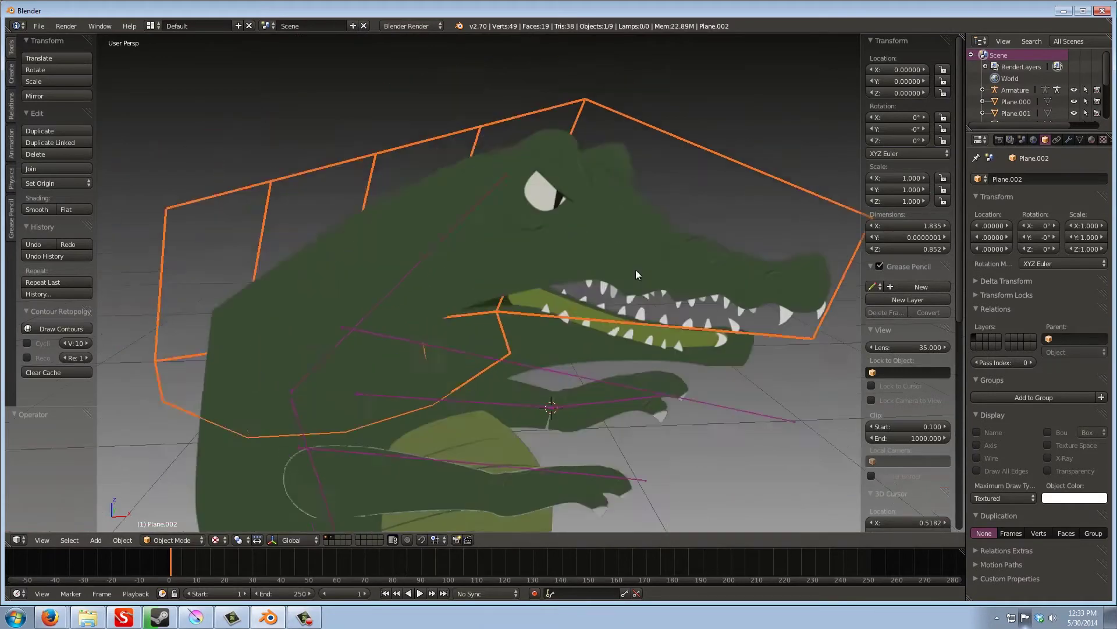
pyautogui.keyDown('shift'); pyautogui.rightClick(416, 168); pyautogui.keyUp('shift')
# Parent the head cutout relative to the Head bone, keeping its position
pyautogui.hotkey('ctrl', 'p')
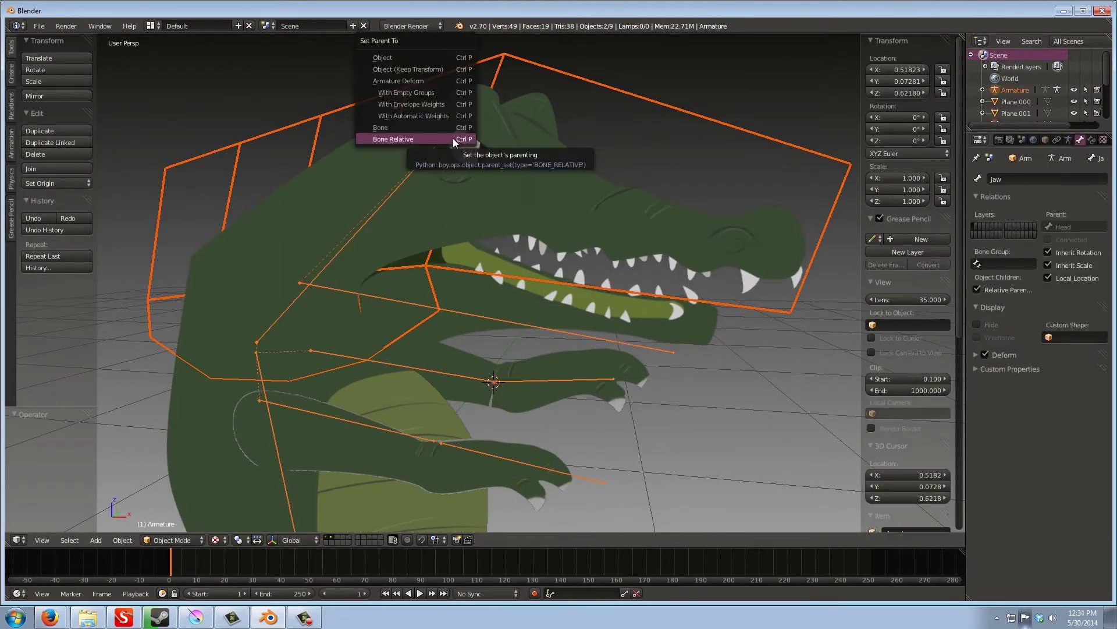
pyautogui.click(453, 138)
pyautogui.click(1075, 364)
pyautogui.click(986, 440)
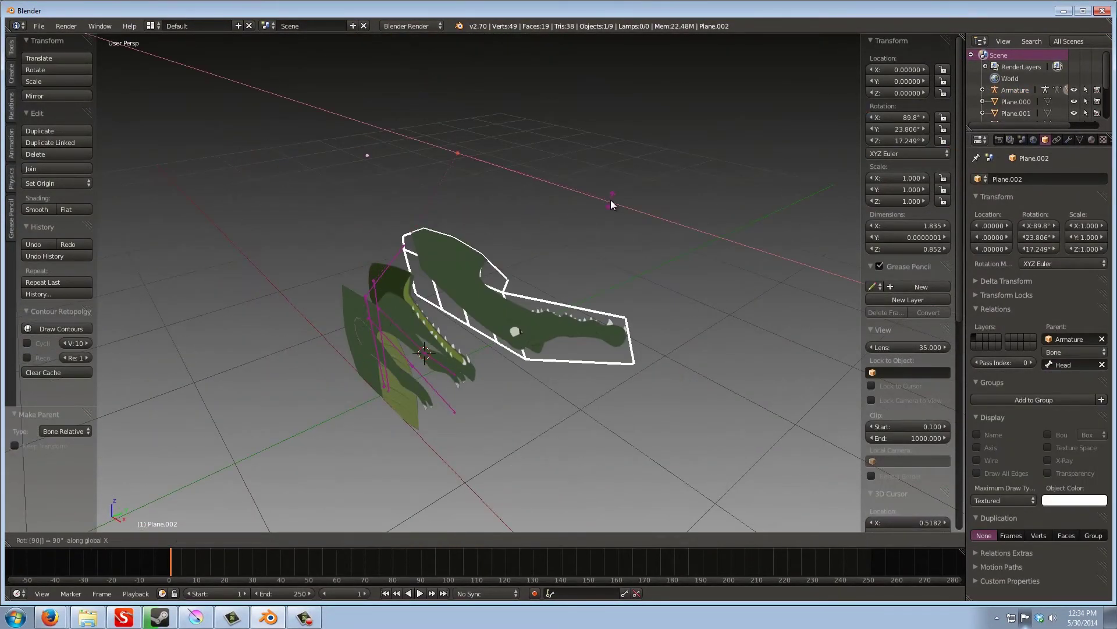
pyautogui.press('KP_7')
pyautogui.moveTo(542, 209); pyautogui.dragTo(529, 218, button='middle')
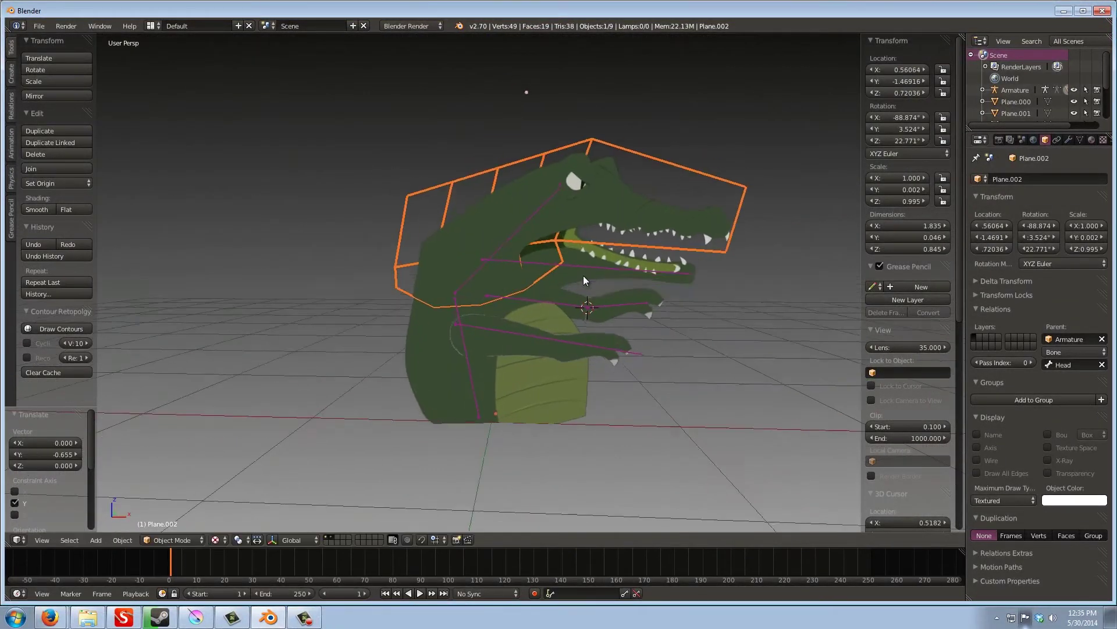
# Move the head cutout back onto the body, re-parent it, and reset the jaw bone's rotation
pyautogui.press('g')
pyautogui.click(528, 276)
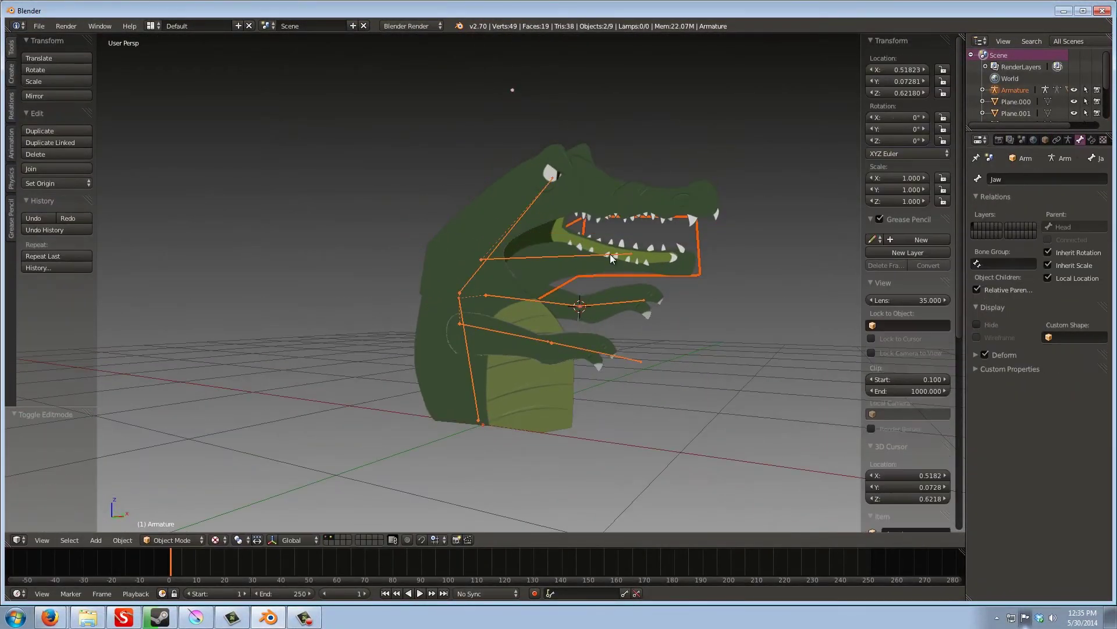
pyautogui.hotkey('ctrl', 'p')
pyautogui.click(667, 232)
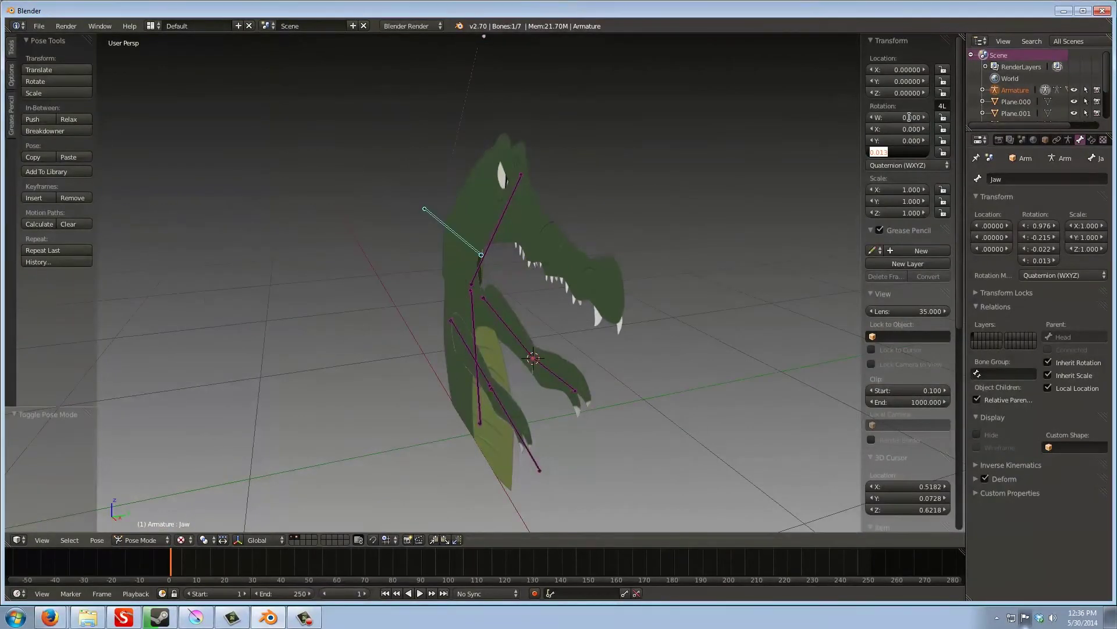
pyautogui.hotkey('alt', 'r')
pyautogui.moveTo(725, 277); pyautogui.dragTo(422, 258, button='middle')
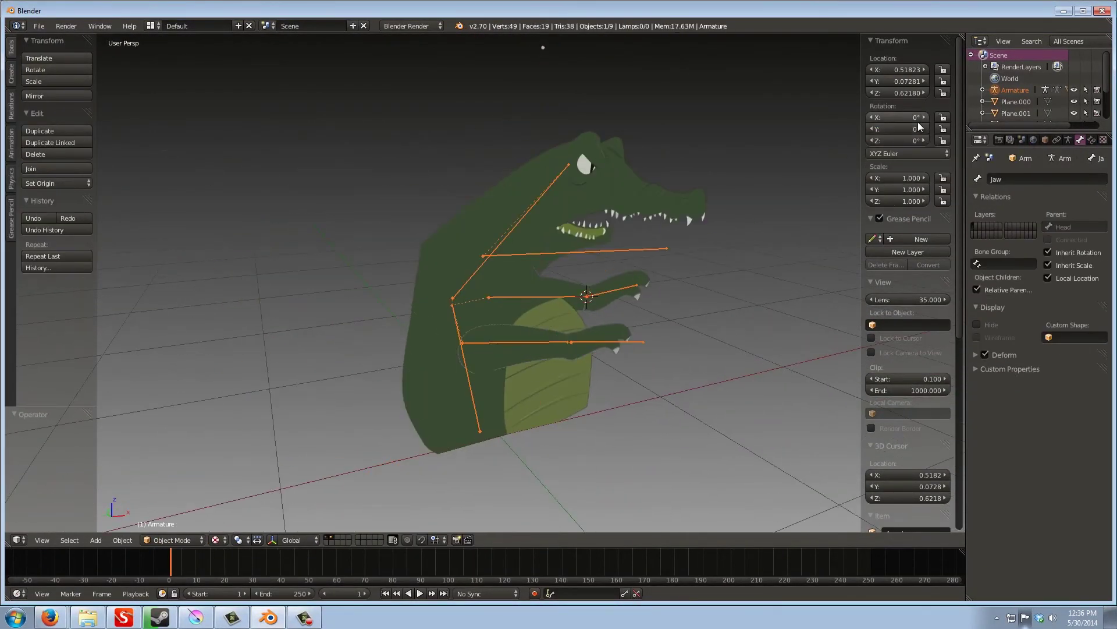
pyautogui.press('Tab')
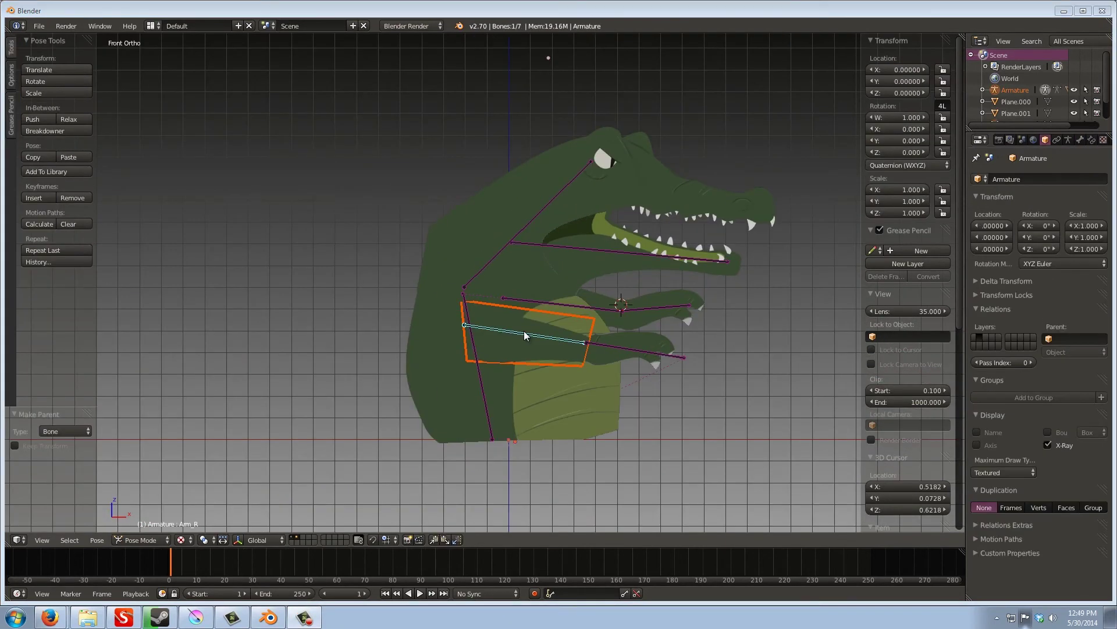
# Parent the arm cutout to its bone and the body cutout to the Body bone
pyautogui.hotkey('ctrl', 'p')
pyautogui.click(524, 331)
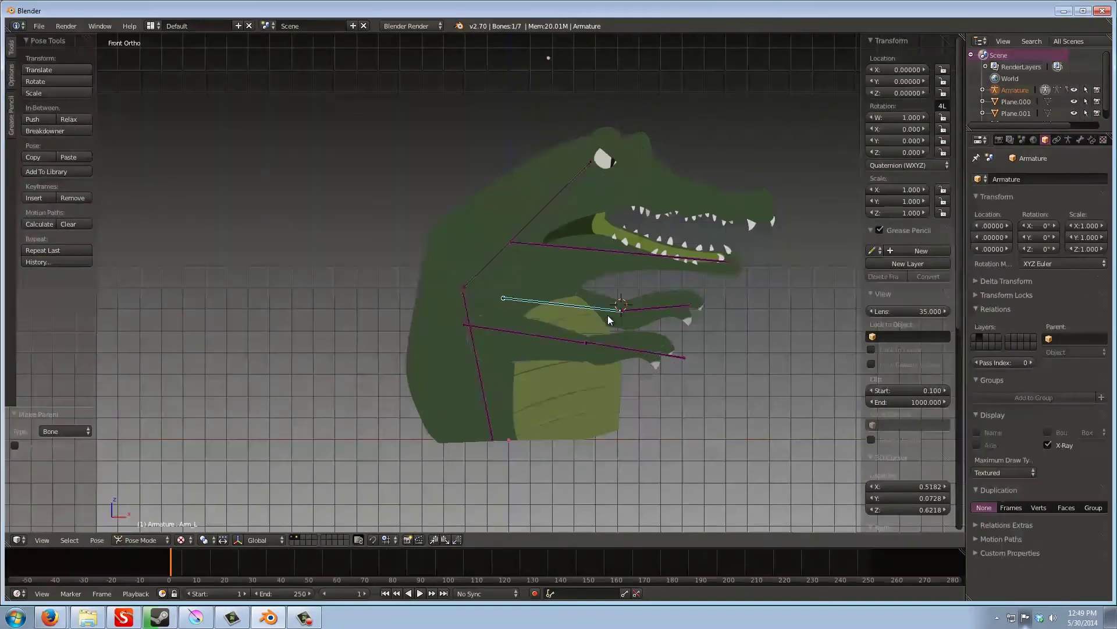
pyautogui.rightClick(686, 304)
pyautogui.rightClick(479, 373)
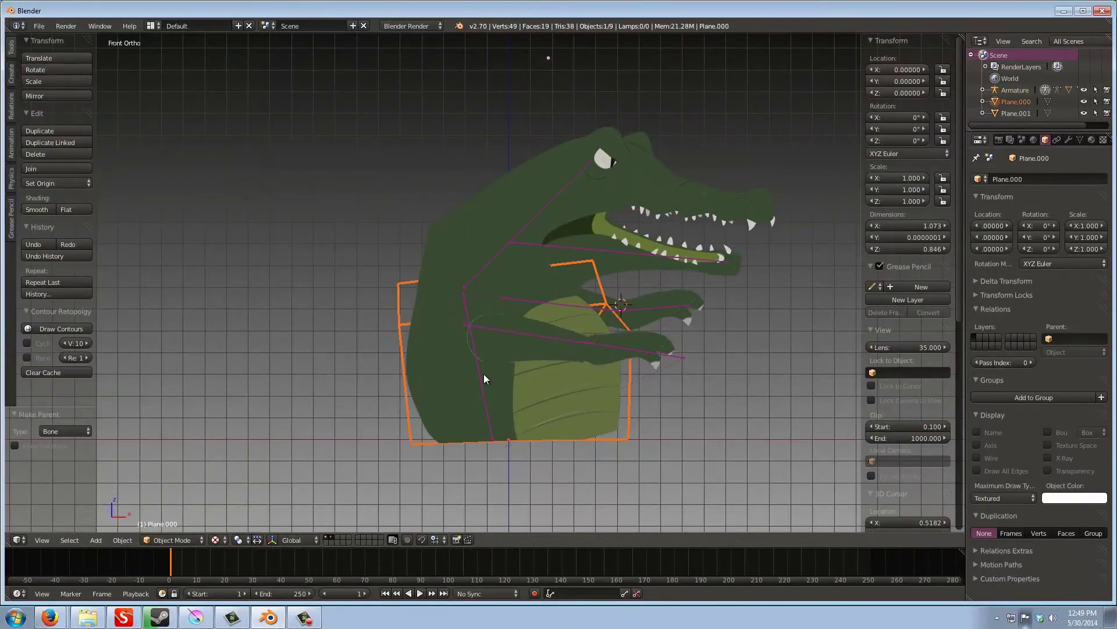
pyautogui.hotkey('ctrl', 'p')
pyautogui.click(486, 376)
# Rotate the Jaw bone to pose the alligator's mouth
pyautogui.rightClick(700, 262)
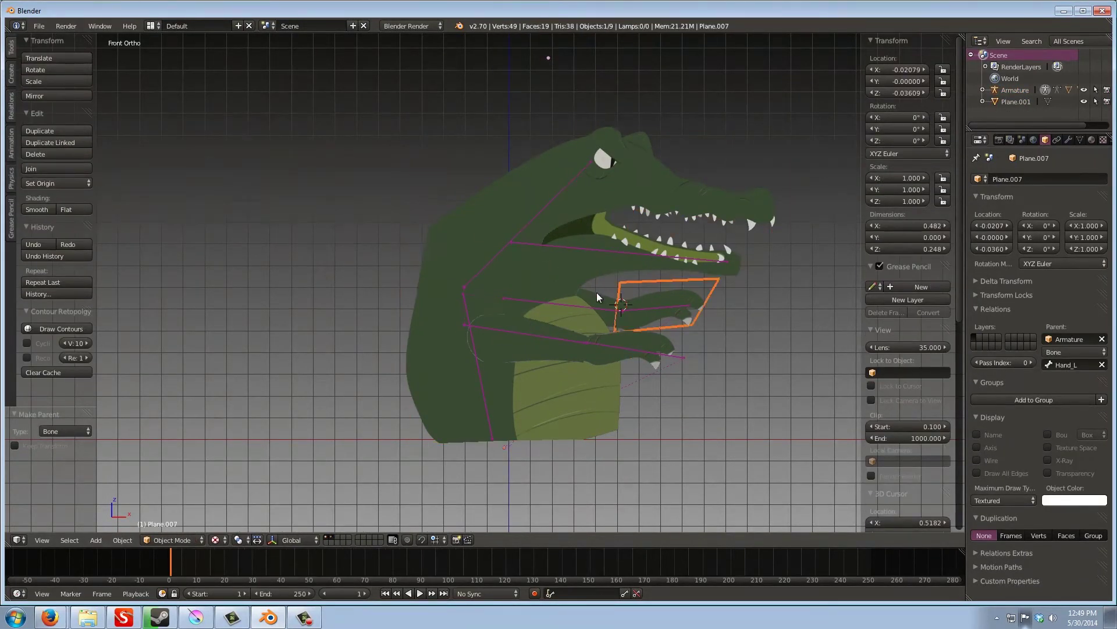
pyautogui.press('r')
pyautogui.click(696, 259)
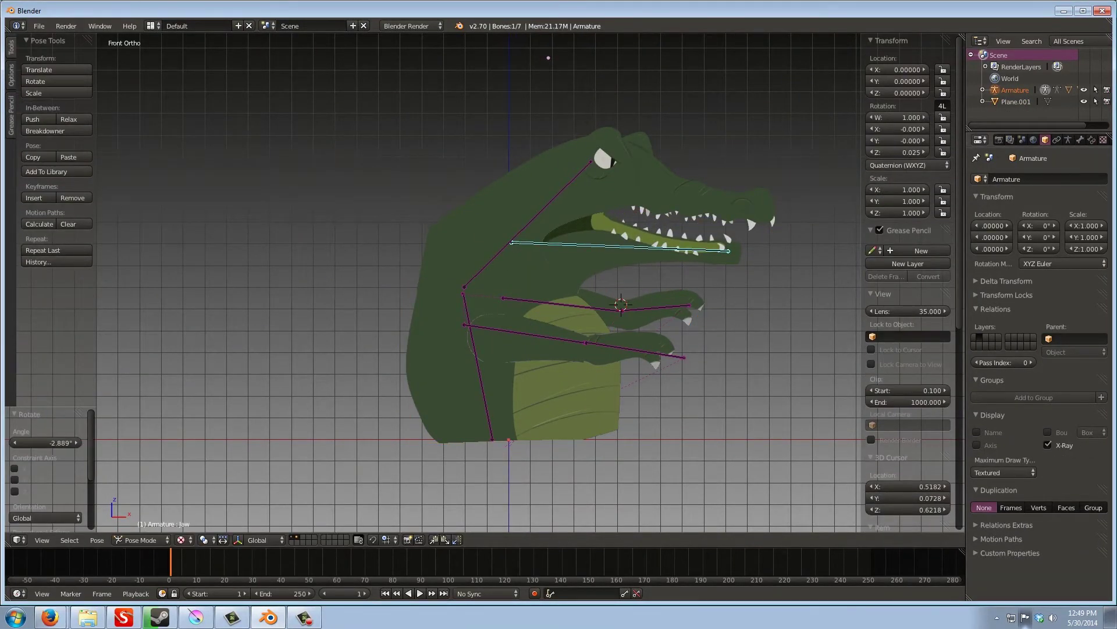